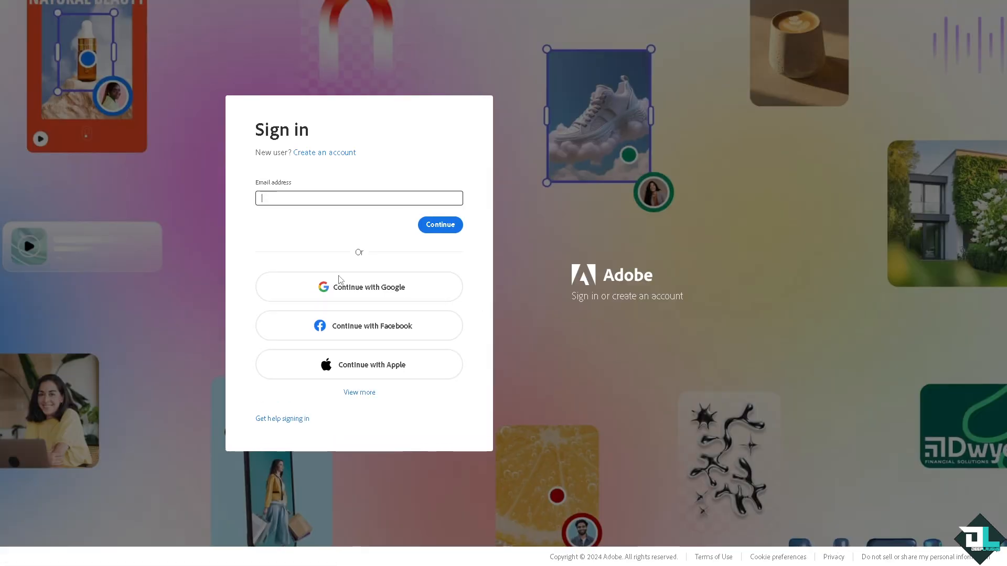
# - Show all the available sign-in options and open the account creation form
pyautogui.click(358, 393)
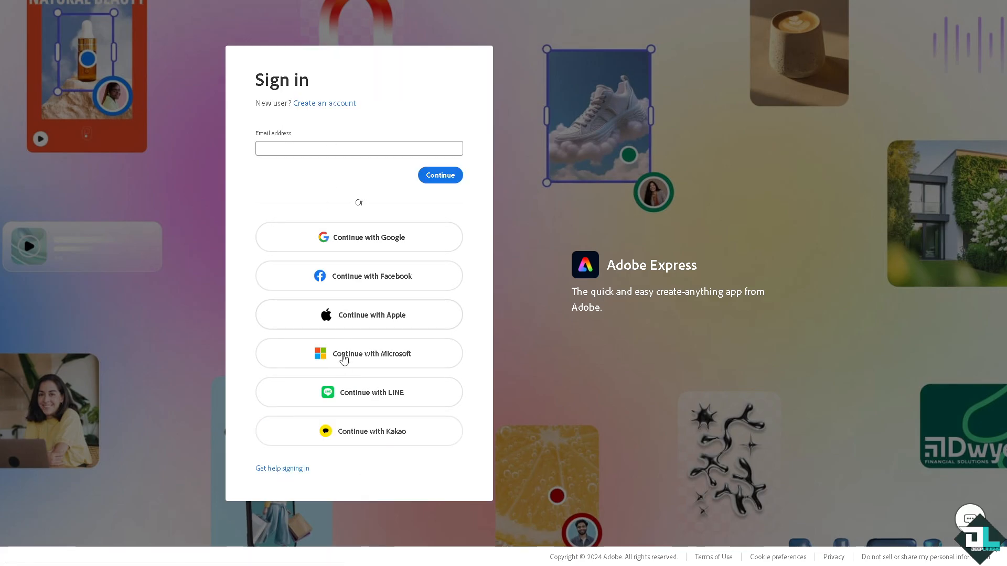
pyautogui.click(342, 104)
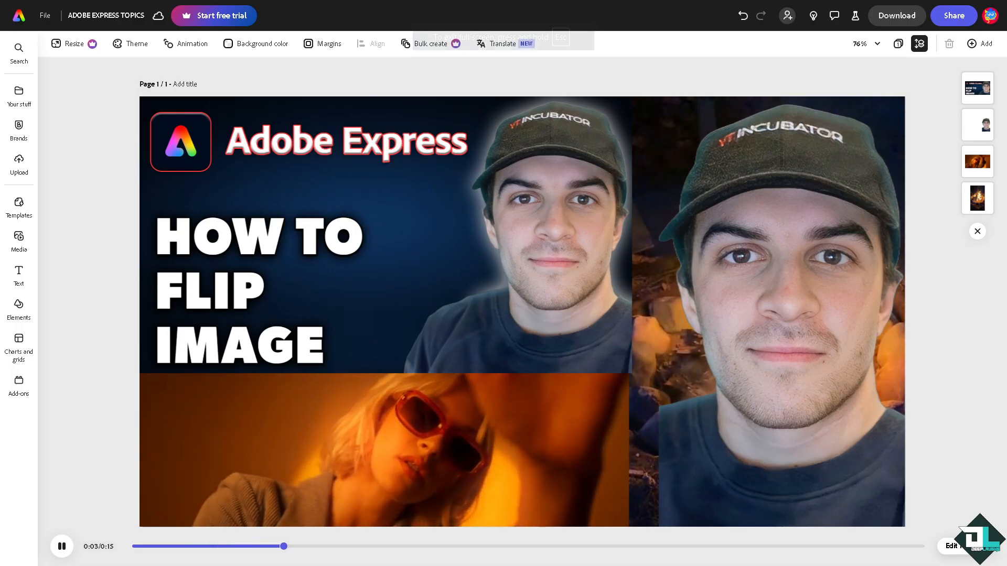
# - Copy the HOW TO FLIP image onto a new page of the same size and shrink it there
pyautogui.click(241, 367)
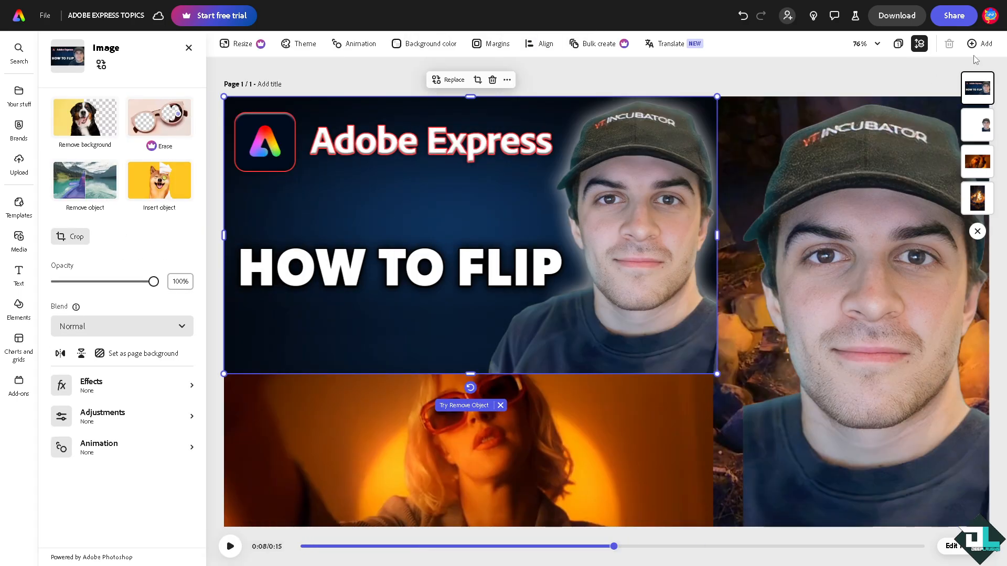
pyautogui.click(980, 43)
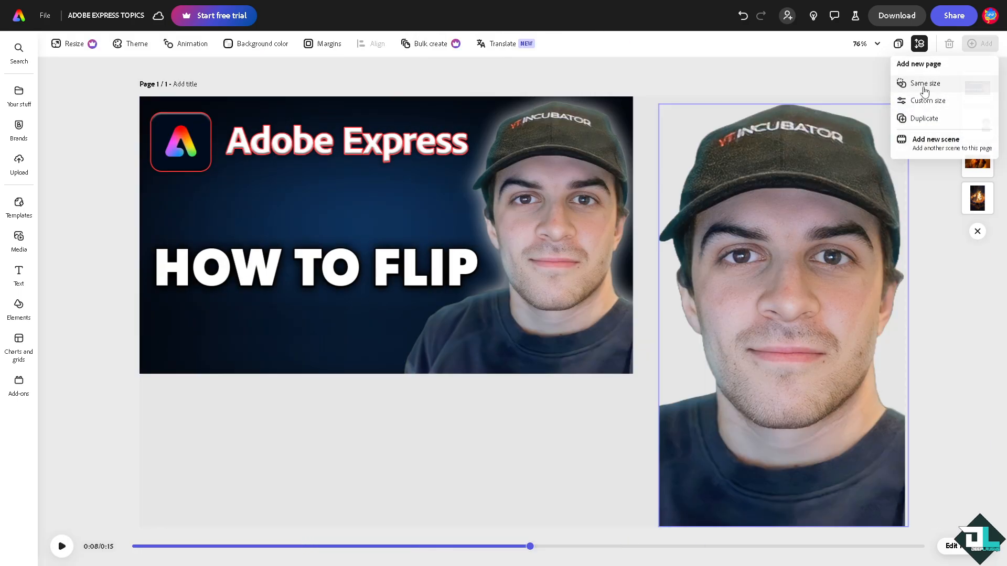
pyautogui.click(925, 84)
pyautogui.hotkey('ctrl', 'v')
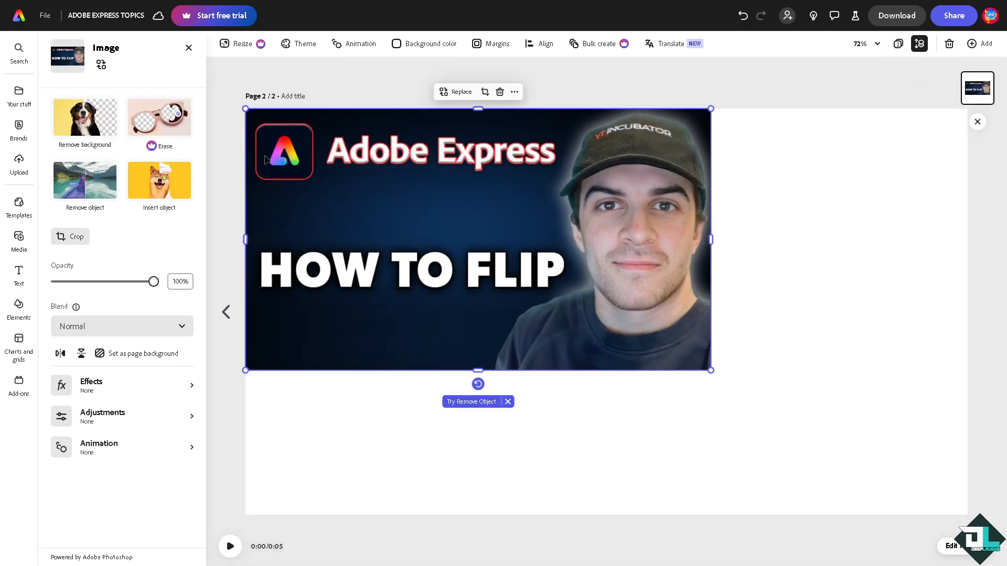
pyautogui.moveTo(711, 366); pyautogui.dragTo(546, 278)
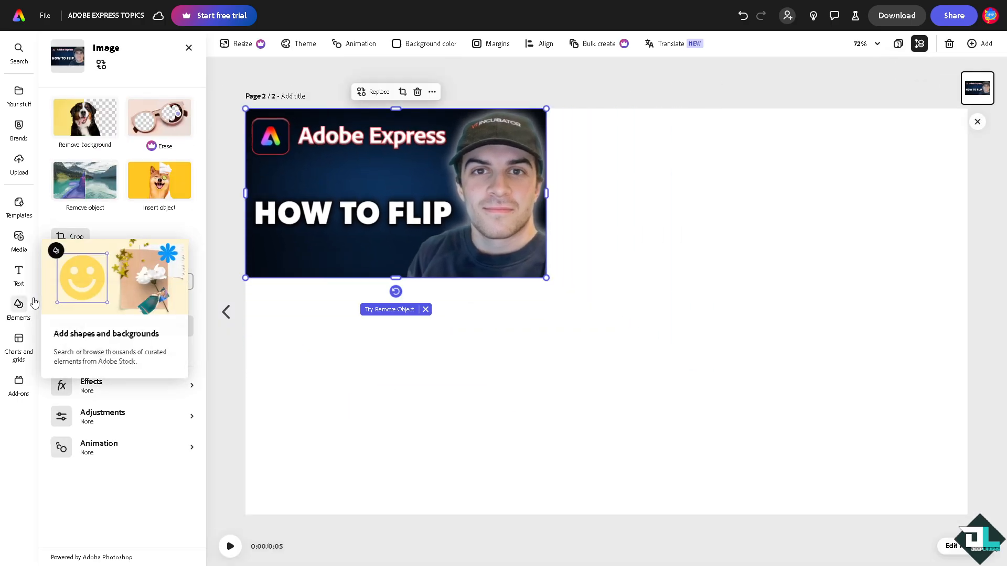
# - Add the recently used video of the couple in hoodies, place it against the image's right side and enlarge it
pyautogui.click(19, 236)
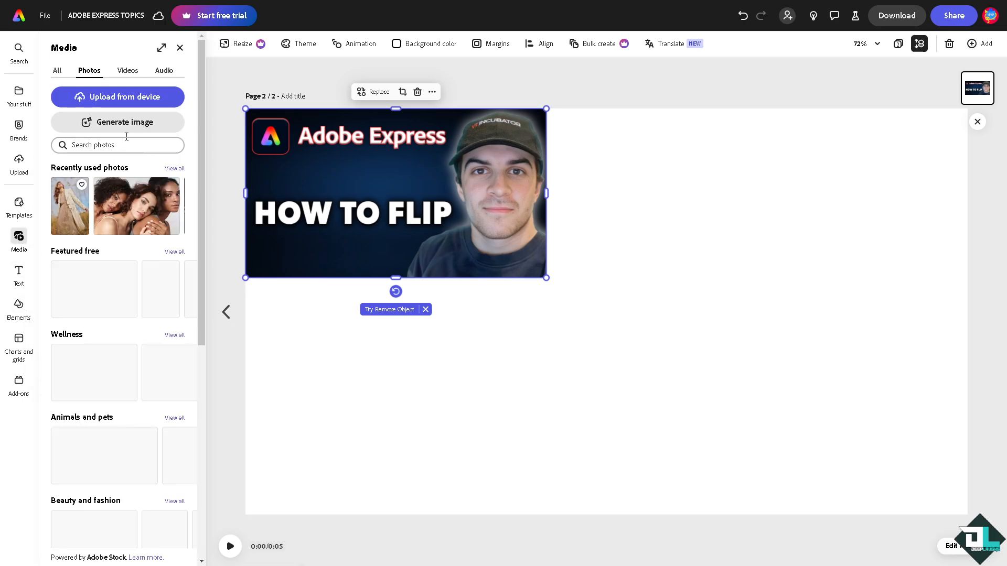
pyautogui.click(126, 71)
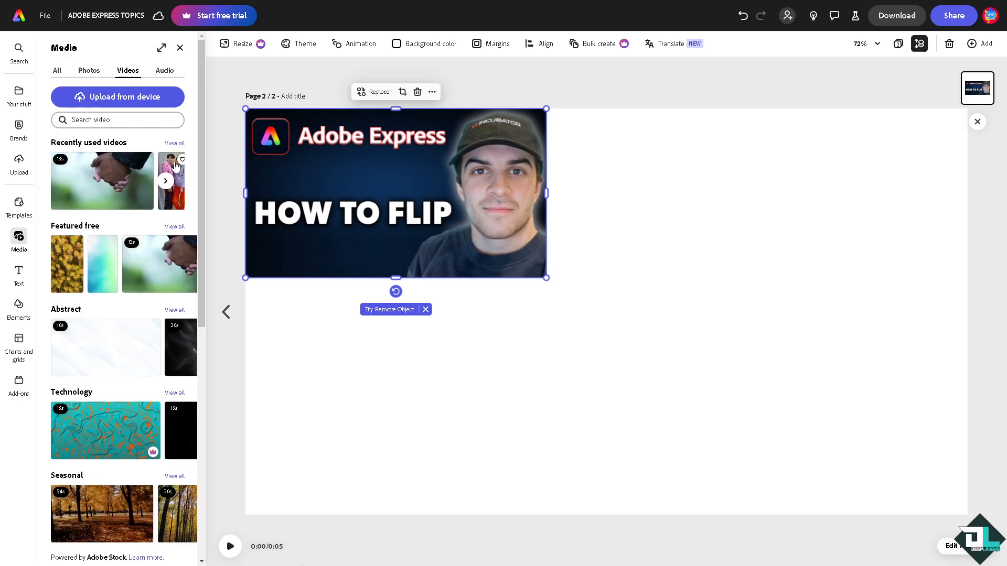
pyautogui.click(176, 167)
pyautogui.moveTo(290, 188); pyautogui.dragTo(588, 189)
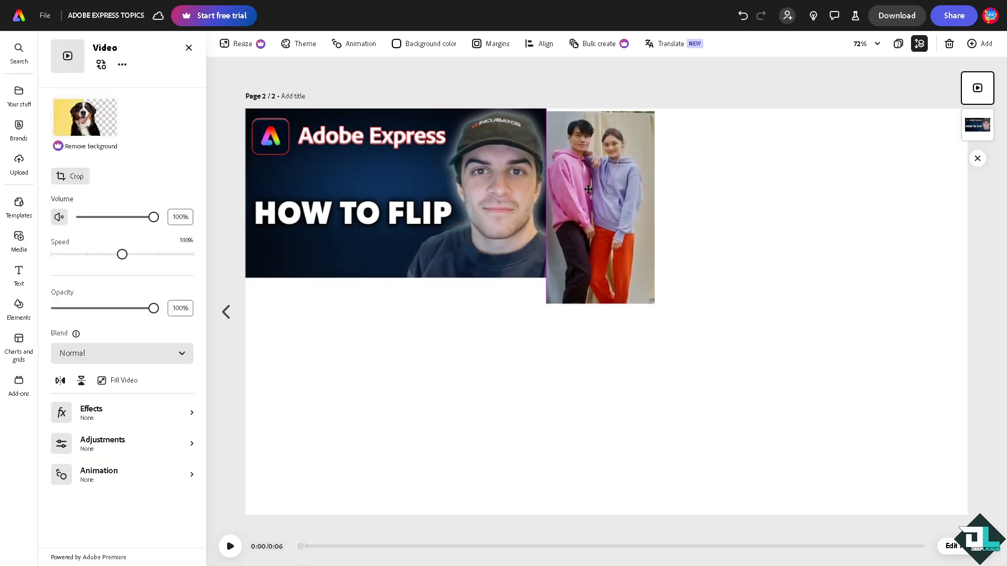
pyautogui.moveTo(655, 303); pyautogui.dragTo(706, 373)
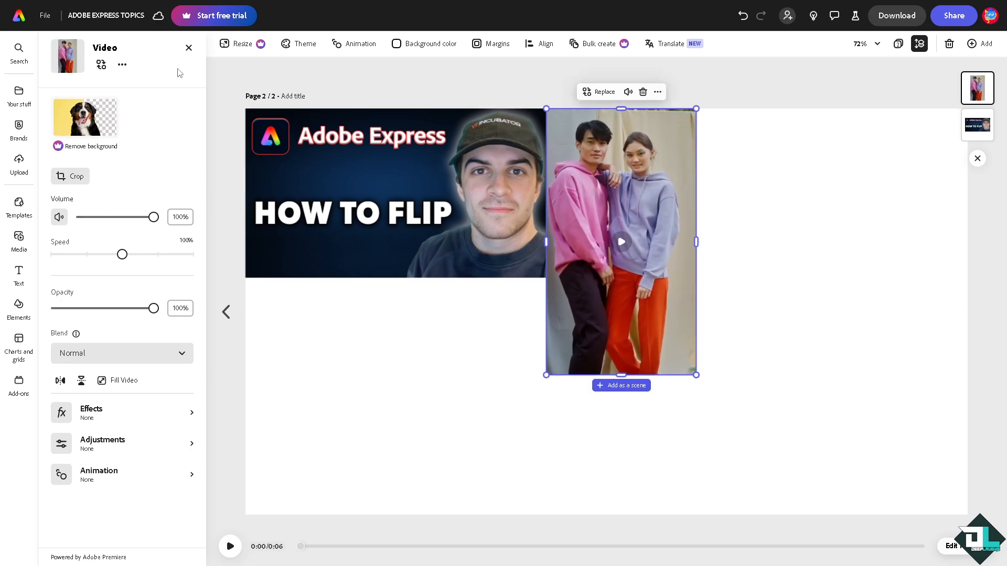
pyautogui.press('Escape')
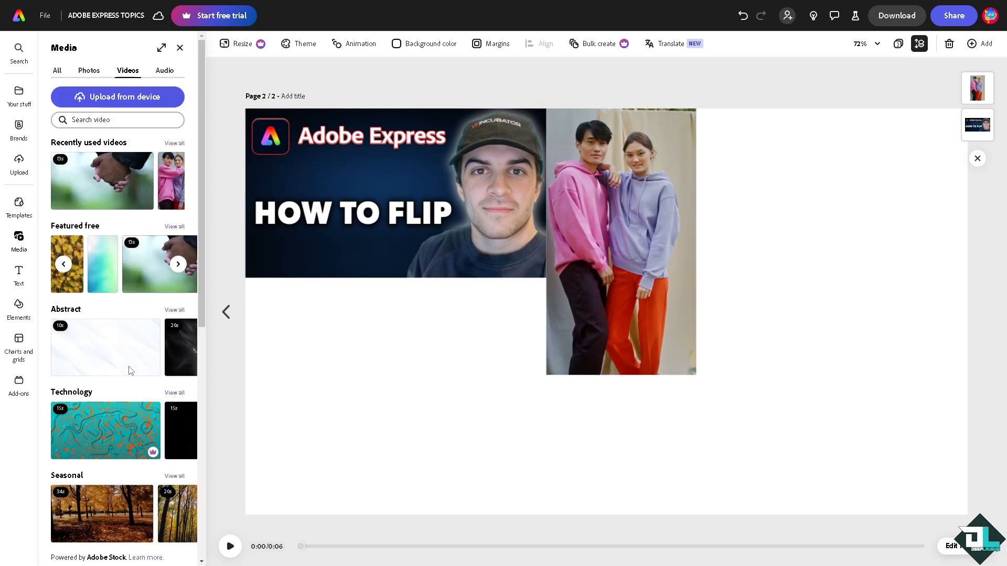
# - Add the featured free video of the couple holding hands, place it directly below the image and enlarge it to nearly the image's width
pyautogui.click(157, 251)
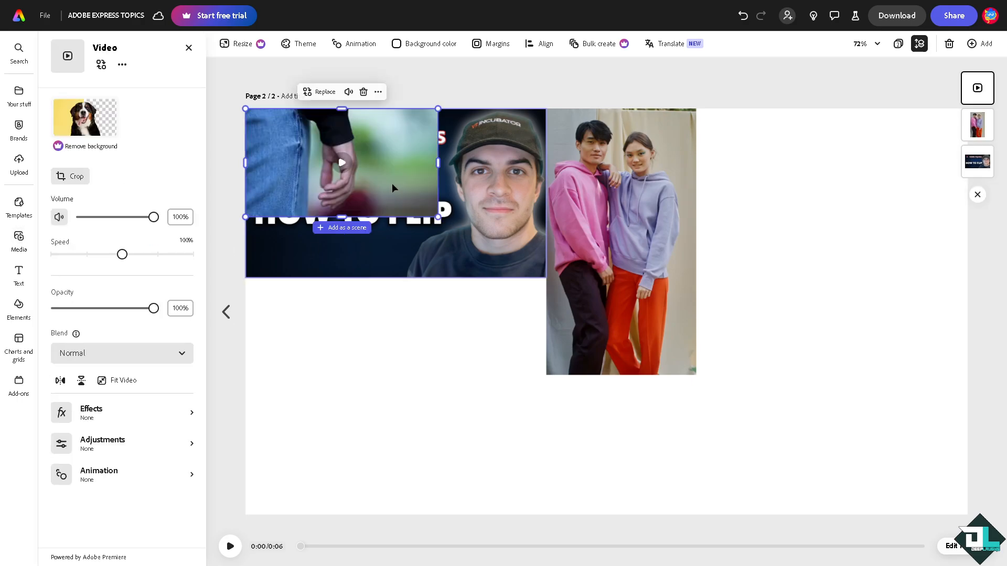
pyautogui.moveTo(392, 184); pyautogui.dragTo(361, 329)
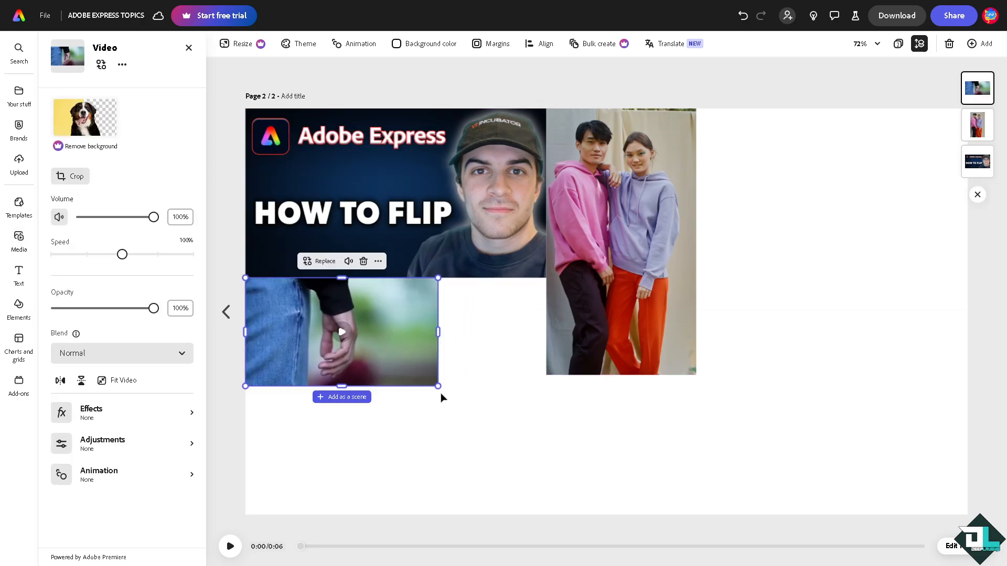
pyautogui.moveTo(440, 390); pyautogui.dragTo(529, 478)
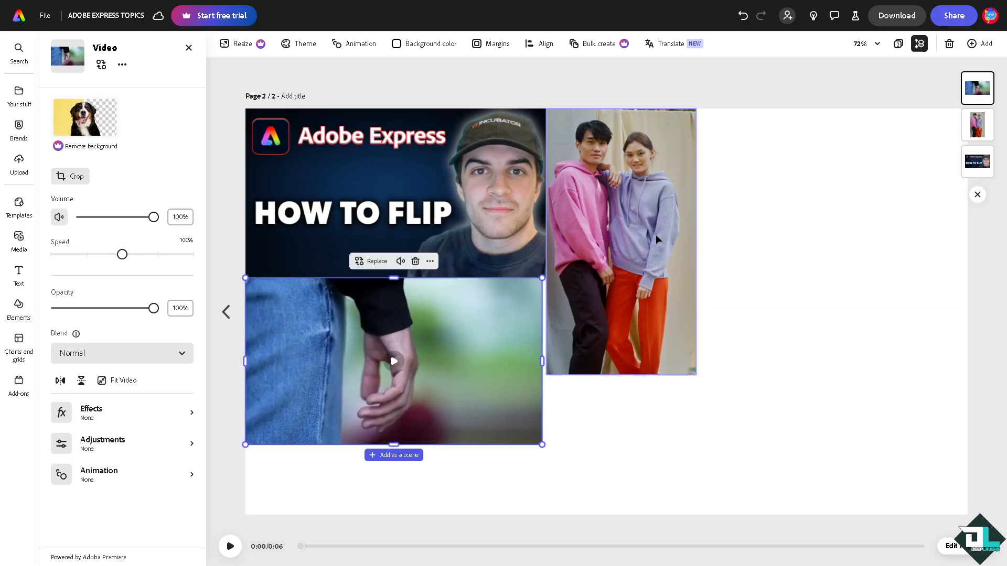
# - Duplicate the hoodie couple video, place the copy flush against the original's right side and flip it horizontally
pyautogui.click(620, 208)
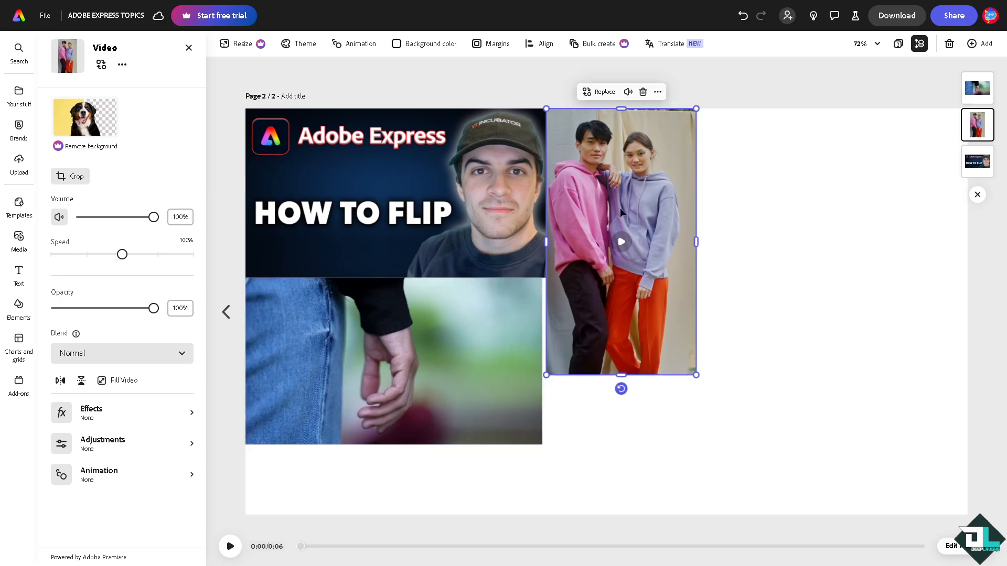
pyautogui.hotkey('ctrl', 'd')
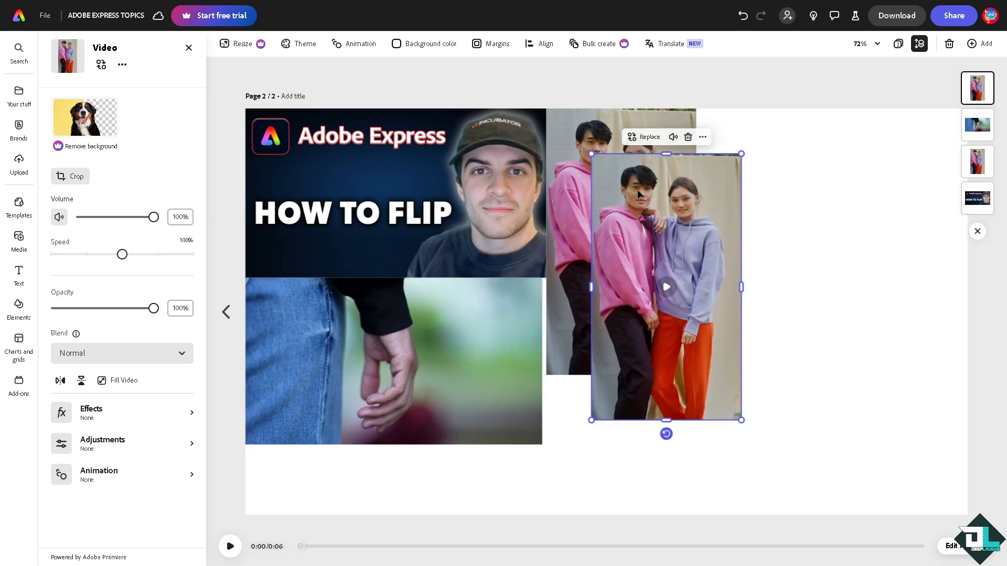
pyautogui.moveTo(637, 190); pyautogui.dragTo(742, 141)
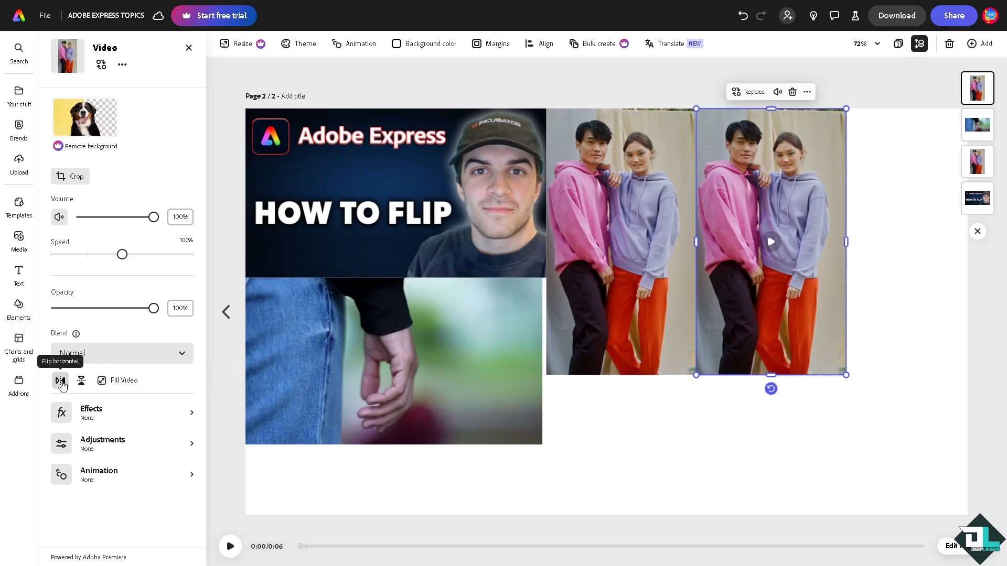
pyautogui.click(61, 381)
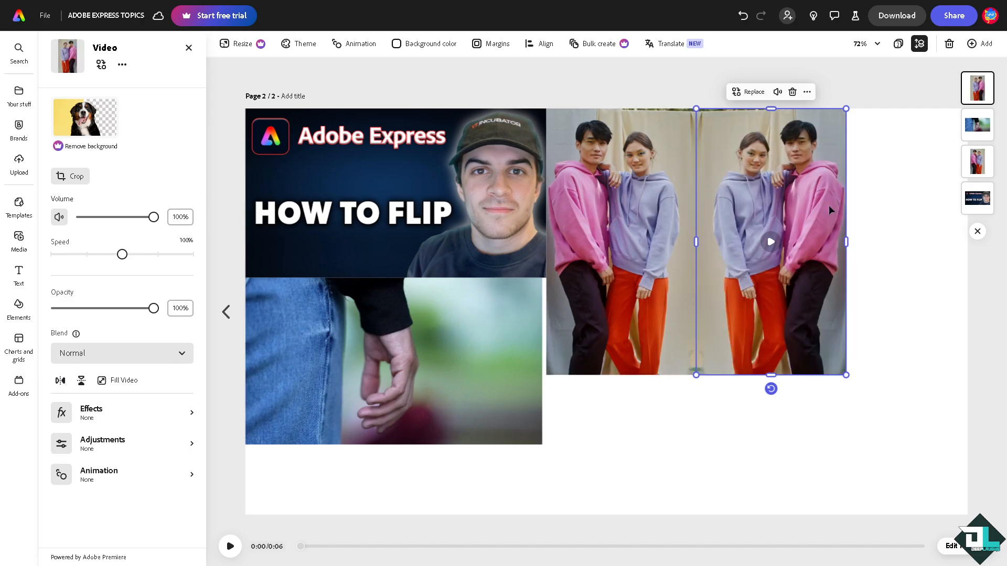
pyautogui.click(914, 235)
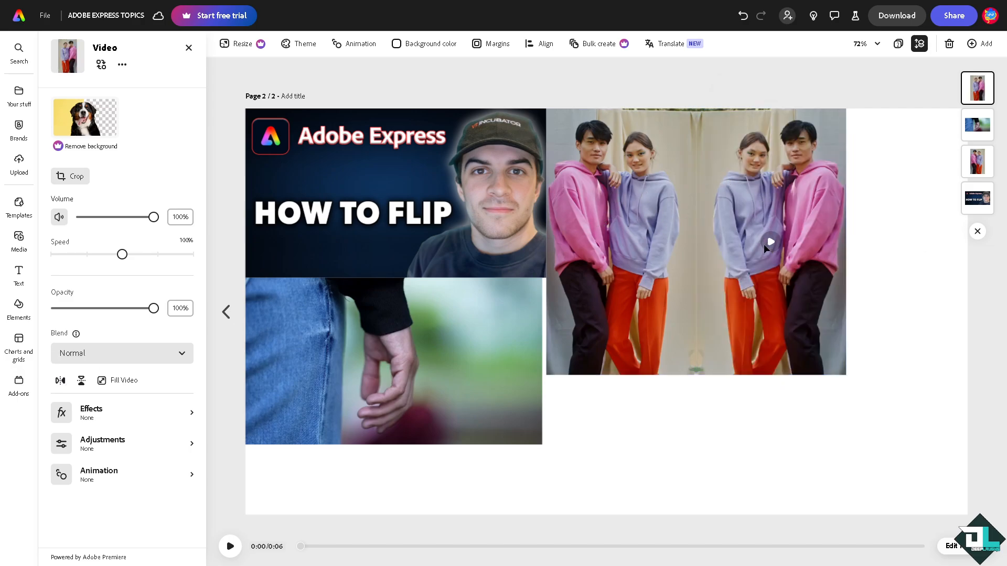
pyautogui.click(763, 244)
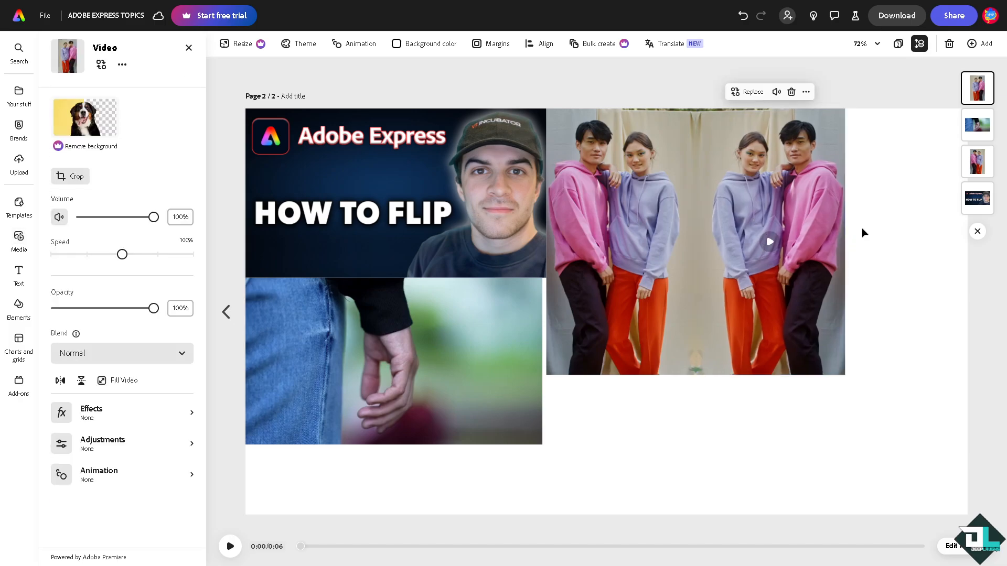
pyautogui.click(719, 199)
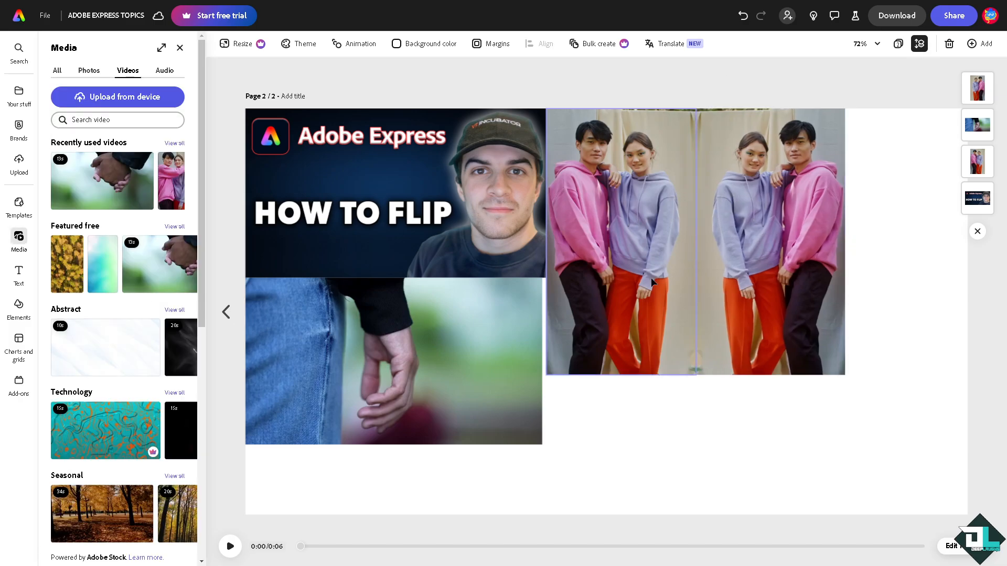
# - Select both hoodie couple videos and move them together to the right edge of the page
pyautogui.click(738, 224)
pyautogui.keyDown('shift'); pyautogui.click(641, 235); pyautogui.keyUp('shift')
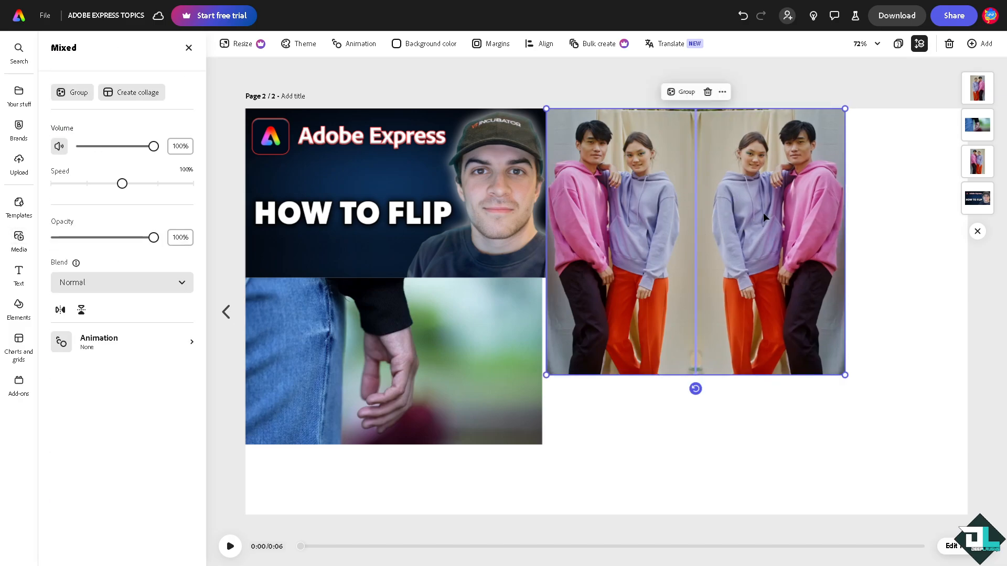
pyautogui.moveTo(764, 212); pyautogui.dragTo(883, 210)
# - Shrink the HOW TO FLIP image, move the hand-holding video up directly beneath it and reduce the video's size
pyautogui.click(534, 216)
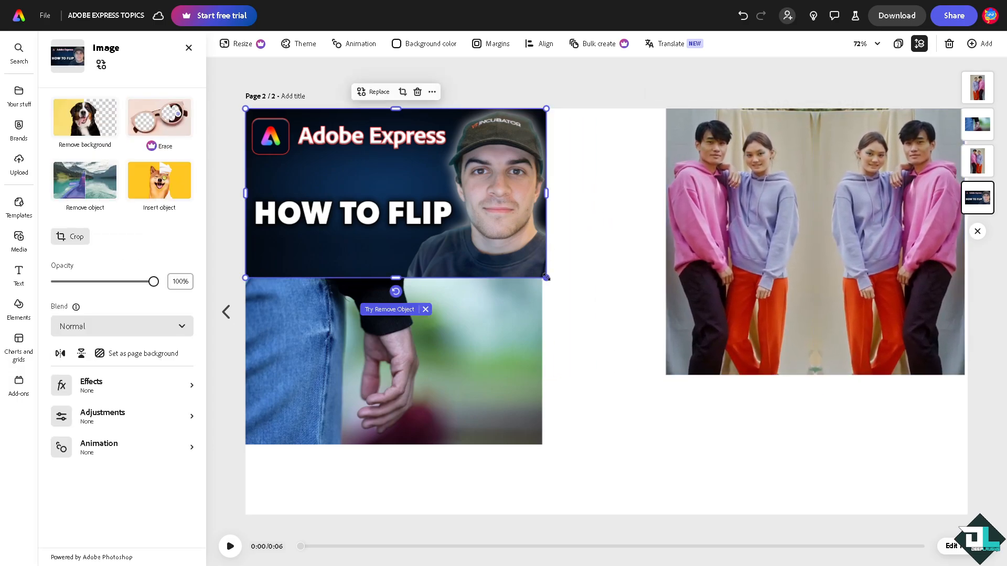
pyautogui.moveTo(546, 278); pyautogui.dragTo(454, 225)
pyautogui.moveTo(428, 314); pyautogui.dragTo(421, 268)
pyautogui.moveTo(545, 396); pyautogui.dragTo(384, 393)
# - Duplicate the hand-holding video directly below the original, flip the copy horizontally and play the page
pyautogui.hotkey('ctrl', 'd')
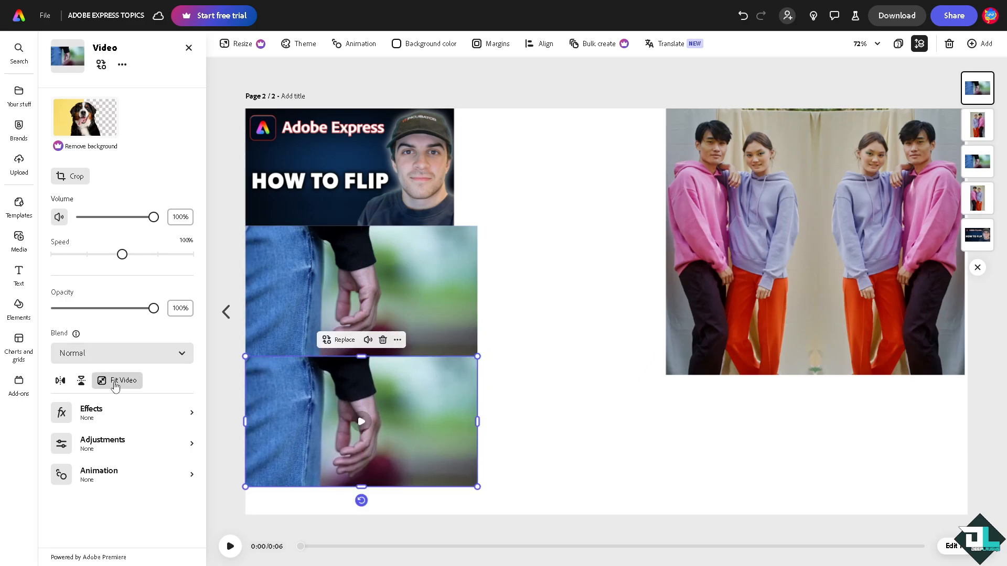
pyautogui.click(62, 381)
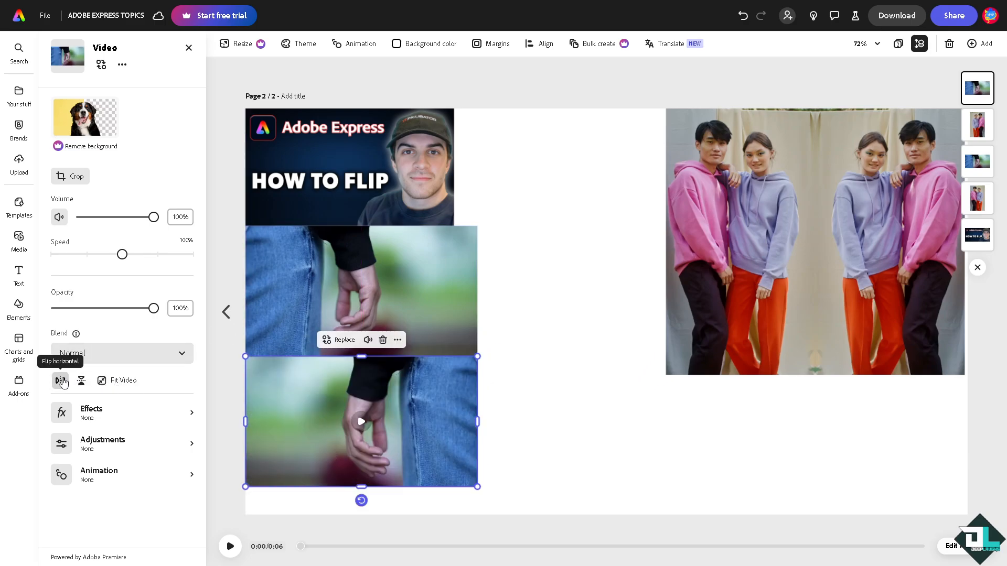
pyautogui.click(391, 294)
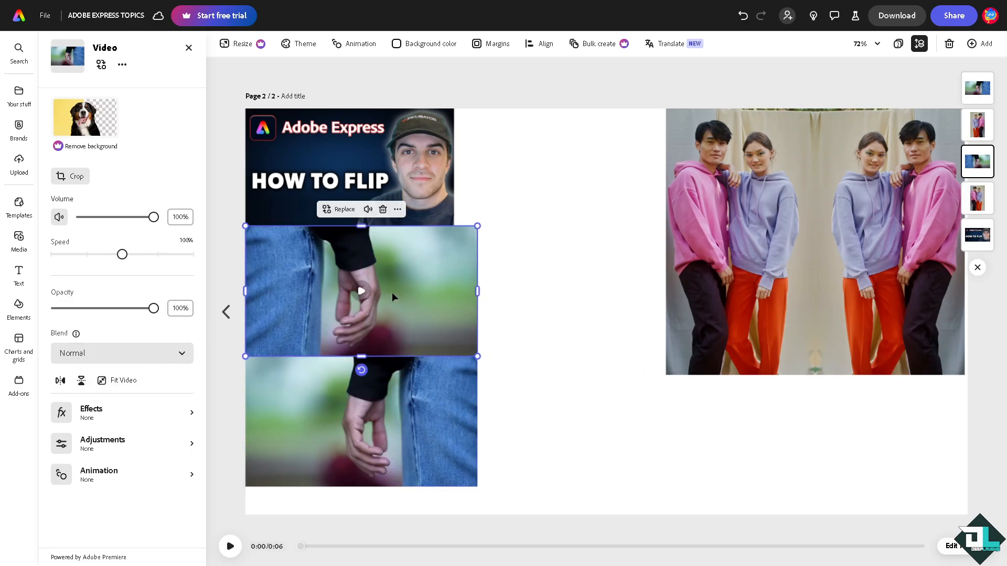
pyautogui.click(230, 547)
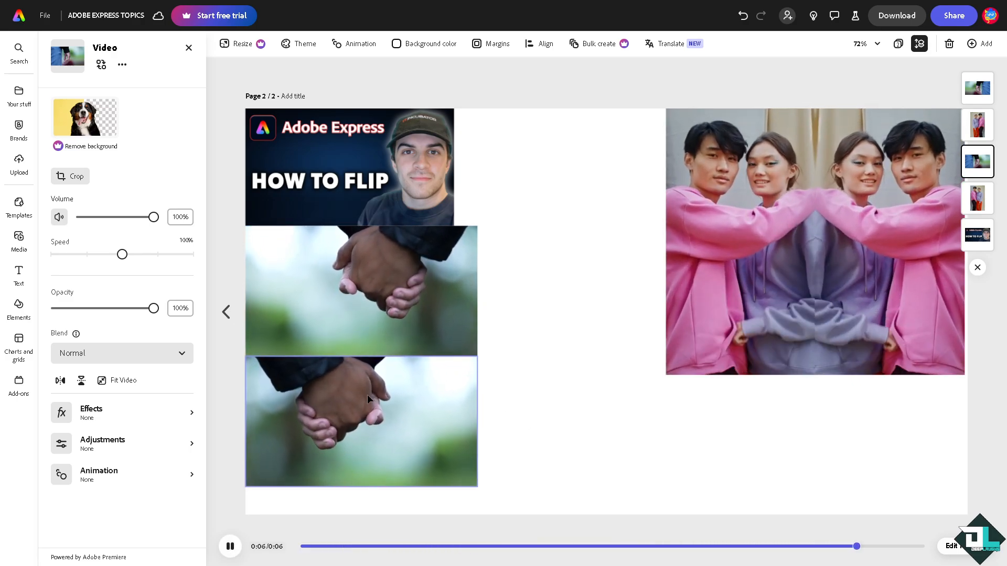
# - Flip the lower hand-holding video vertically, reverse its horizontal flip and play the page
pyautogui.click(356, 446)
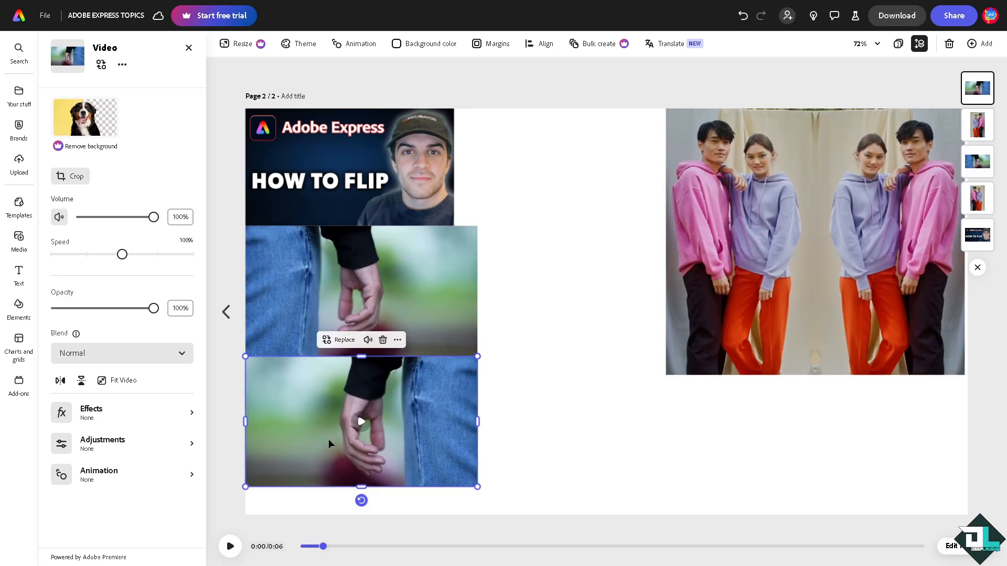
pyautogui.click(82, 380)
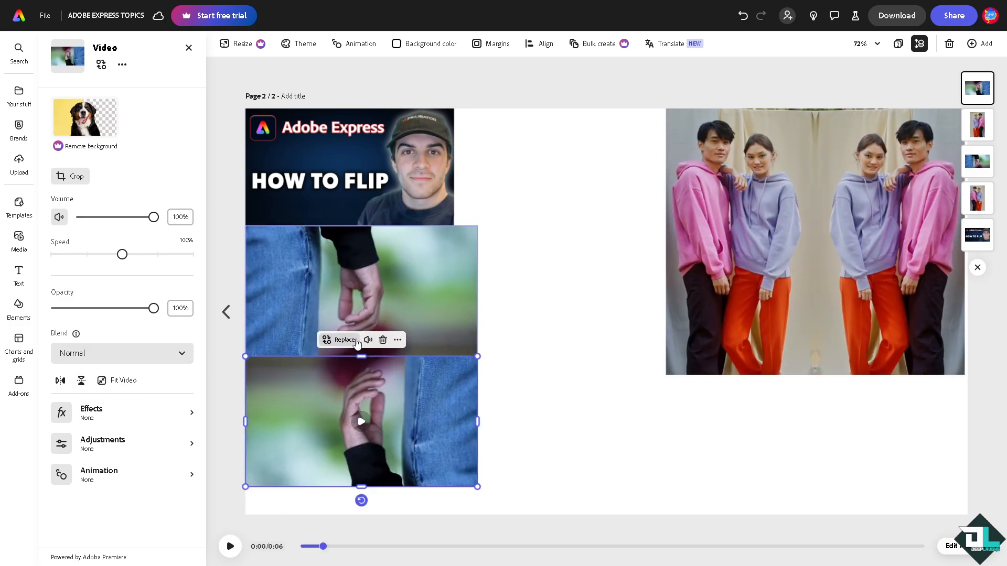
pyautogui.click(61, 380)
pyautogui.click(231, 546)
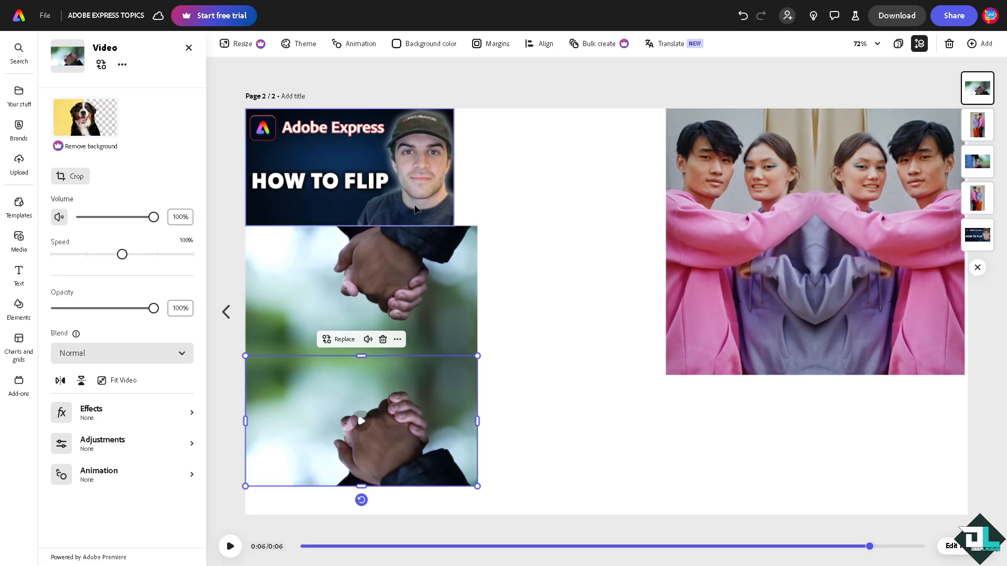
# - Move the HOW TO FLIP image to the middle of the page, then shrink both hand-holding videos to the same width and stack them edge to edge
pyautogui.moveTo(367, 163); pyautogui.dragTo(582, 166)
pyautogui.click(428, 378)
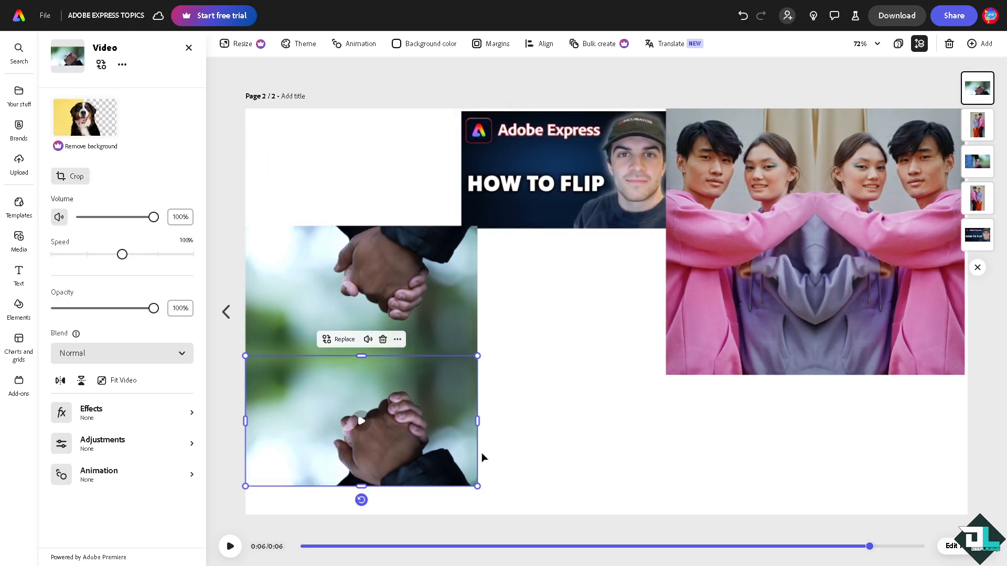
pyautogui.moveTo(477, 486); pyautogui.dragTo(438, 463)
pyautogui.click(417, 294)
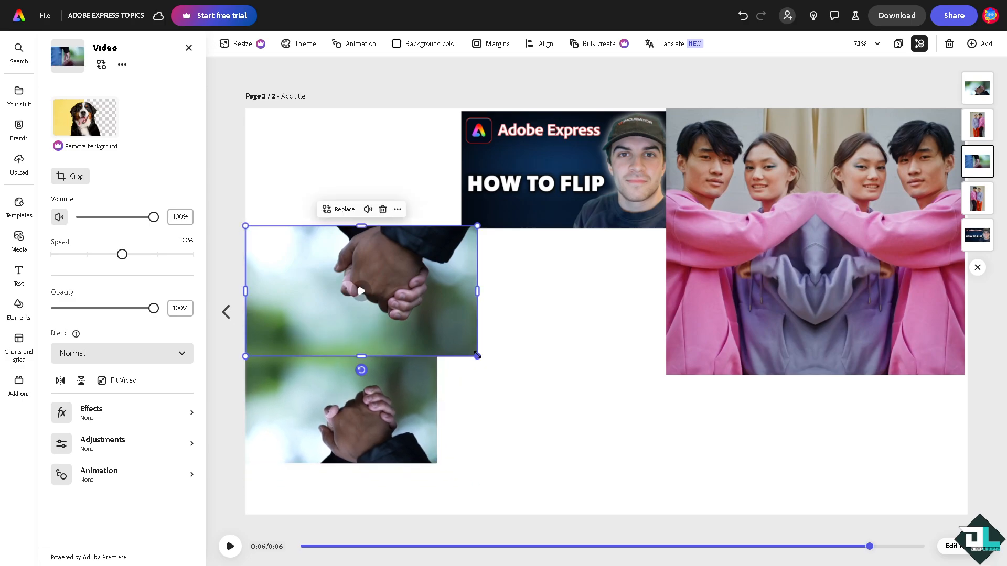
pyautogui.moveTo(477, 355); pyautogui.dragTo(427, 326)
pyautogui.moveTo(412, 263); pyautogui.dragTo(415, 292)
pyautogui.moveTo(426, 254); pyautogui.dragTo(437, 248)
# - Fit the HOW TO FLIP image between the hand-holding and hoodie couple videos and place a duplicate directly beneath it
pyautogui.moveTo(574, 176); pyautogui.dragTo(553, 183)
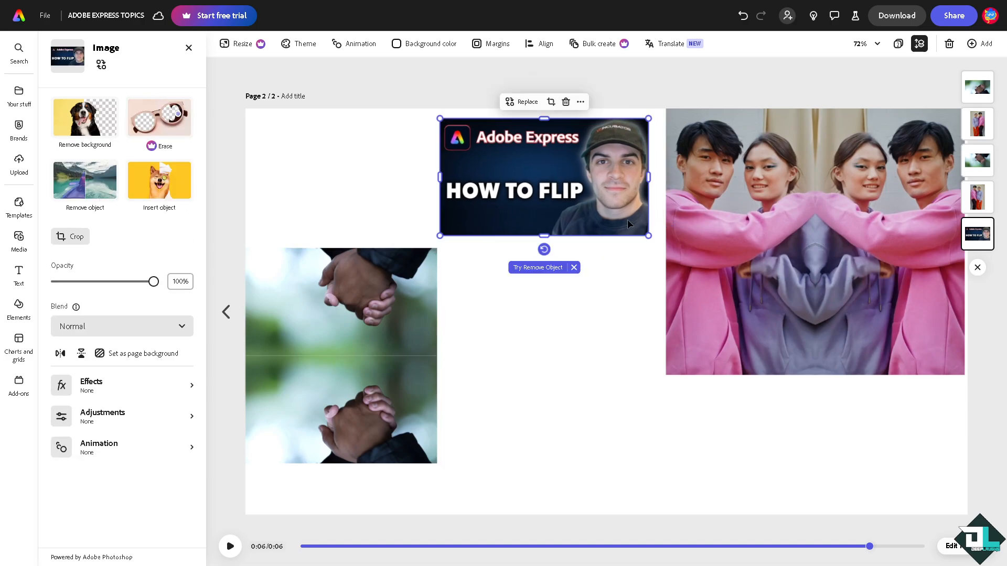
pyautogui.moveTo(649, 236); pyautogui.dragTo(666, 245)
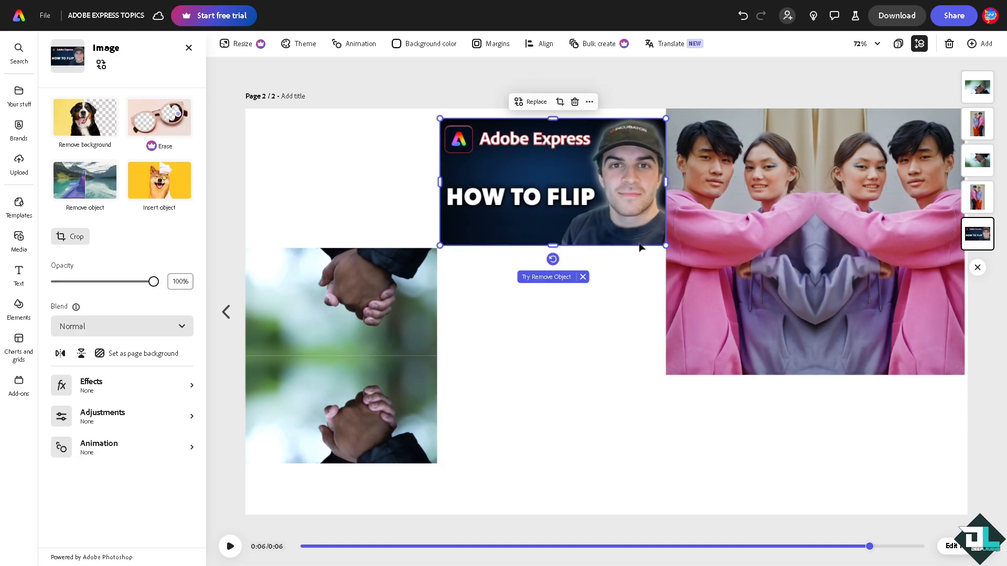
pyautogui.hotkey('ctrl', 'd')
pyautogui.moveTo(598, 198); pyautogui.dragTo(553, 279)
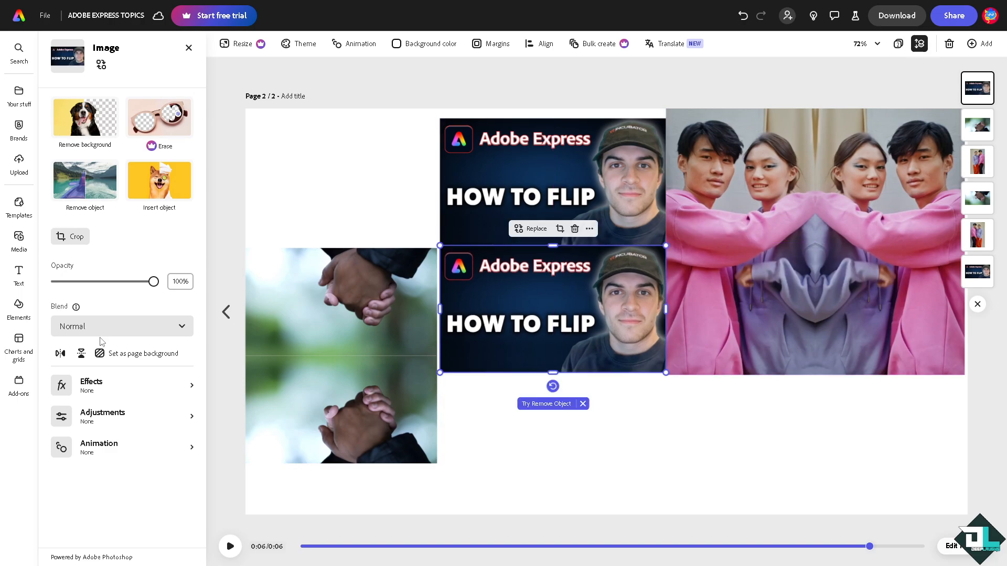
# - Flip the lower HOW TO FLIP image vertically, deselect it and play the page
pyautogui.click(81, 354)
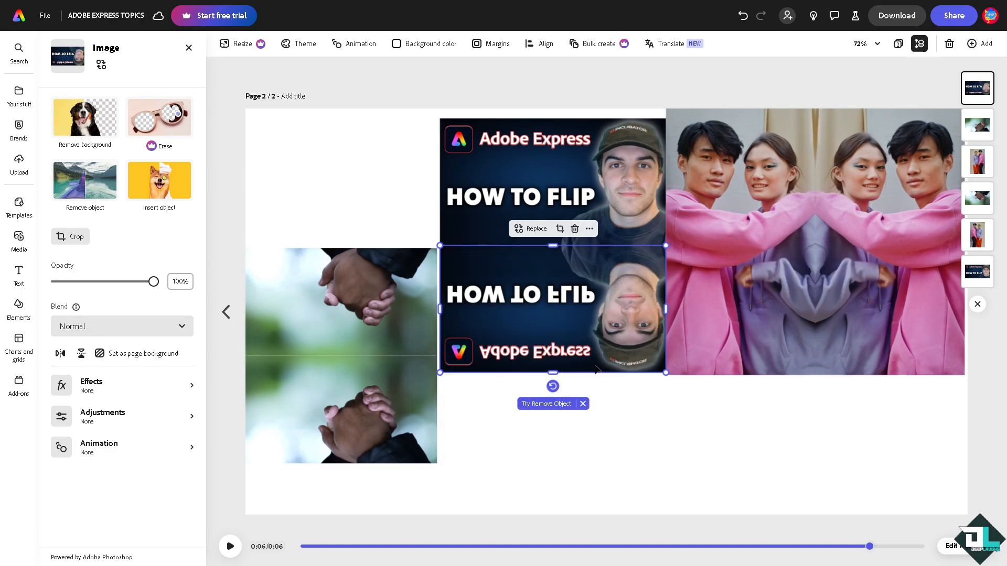
pyautogui.click(671, 422)
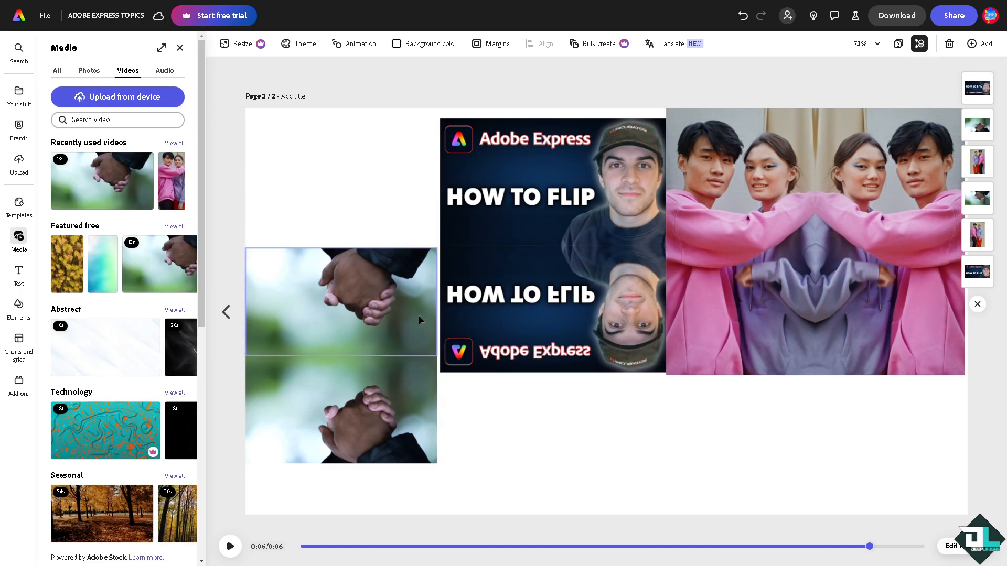
pyautogui.click(230, 547)
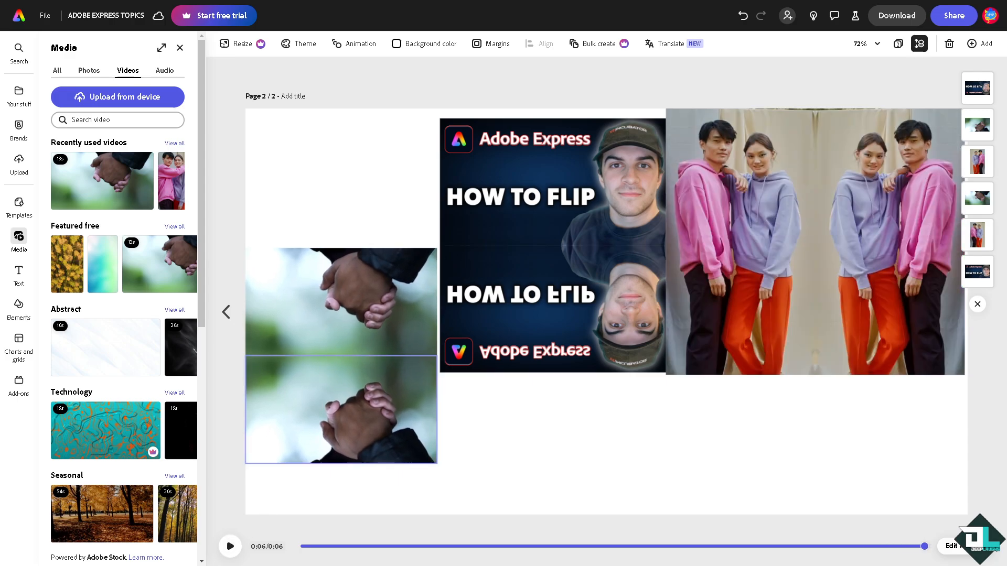
pyautogui.click(230, 546)
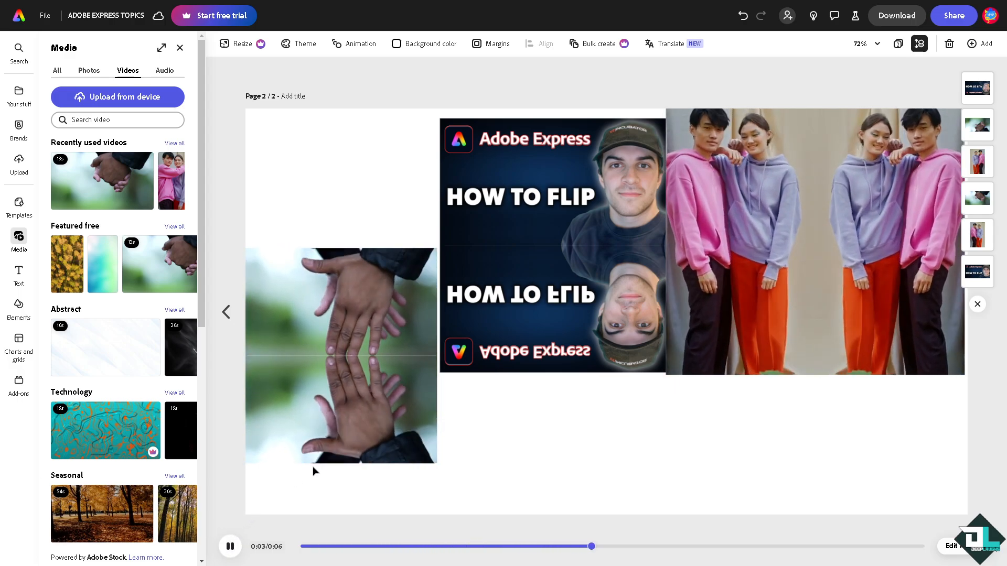
# - Add the curved hand-drawn arrow from the lines and arrows shapes and place it below the HOW TO FLIP images
pyautogui.click(19, 306)
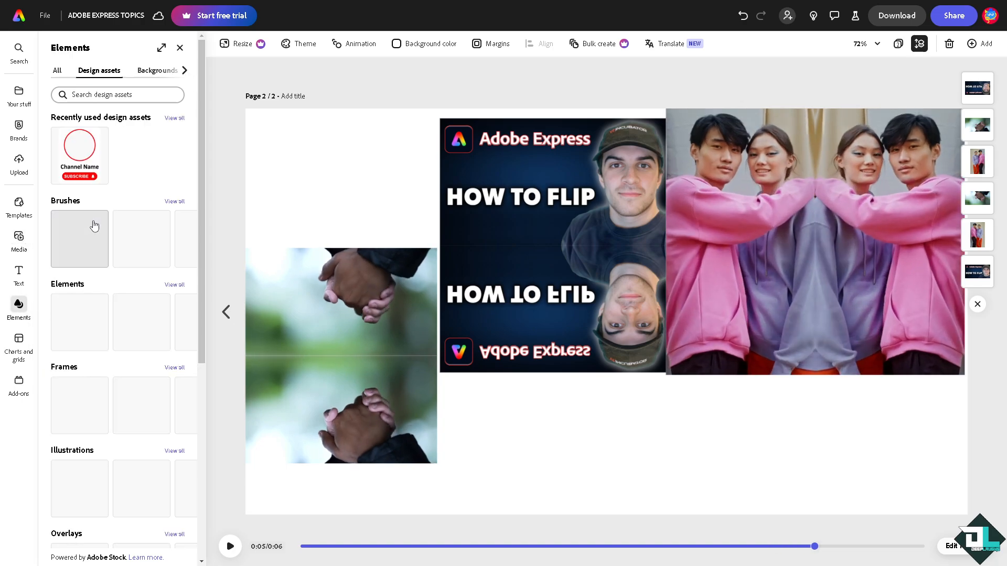
pyautogui.click(179, 49)
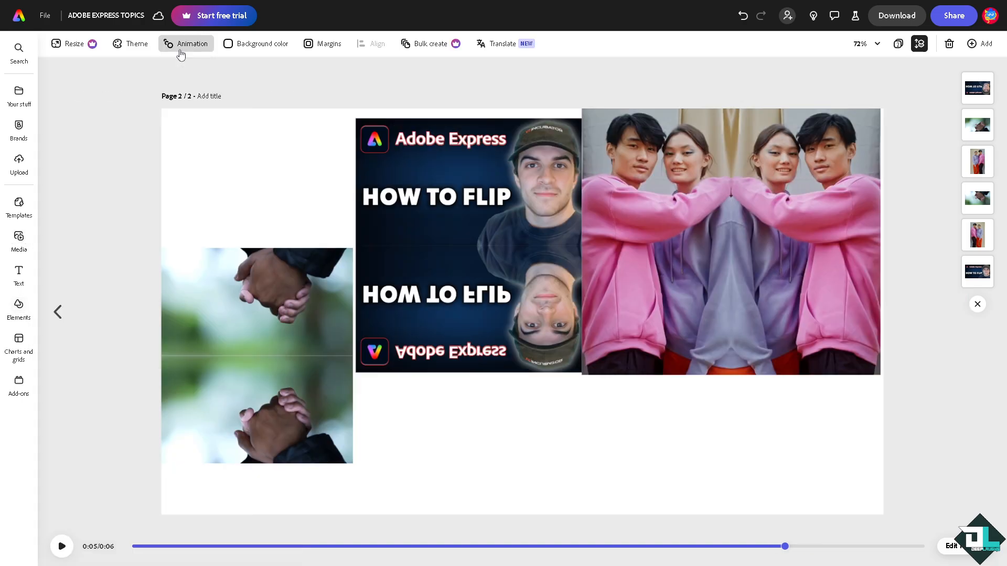
pyautogui.click(19, 306)
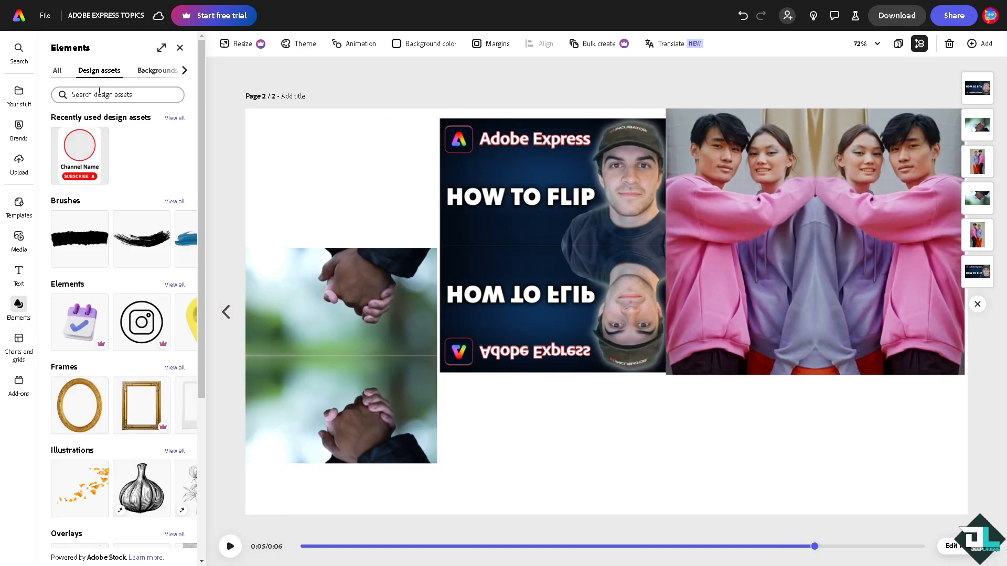
pyautogui.click(58, 71)
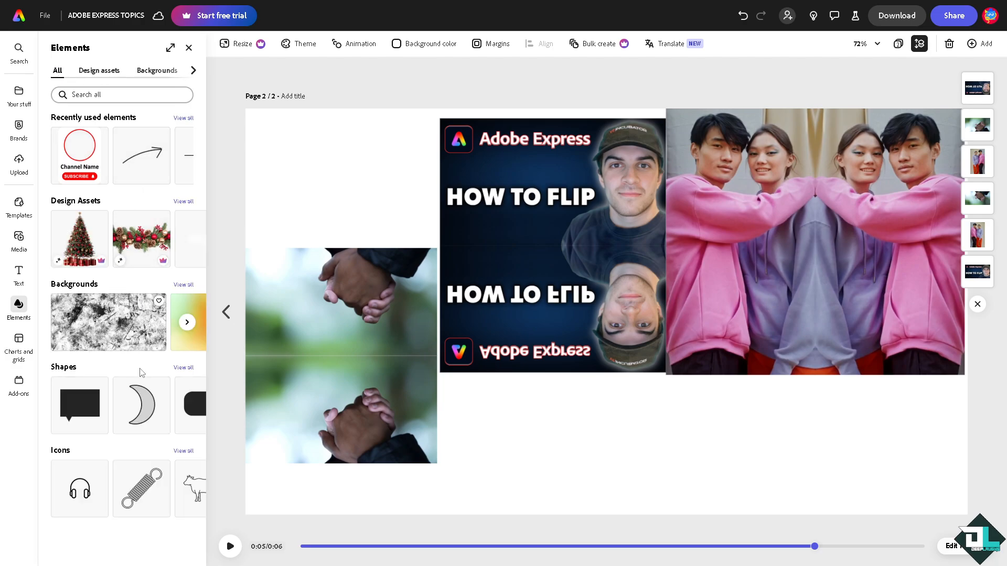
pyautogui.click(184, 368)
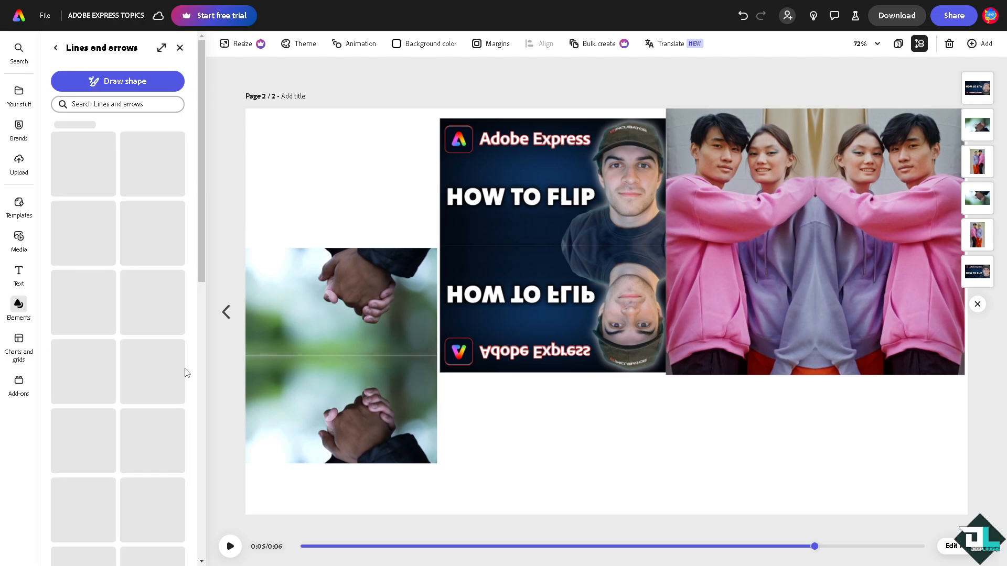
pyautogui.scroll(-3, 142, 294)
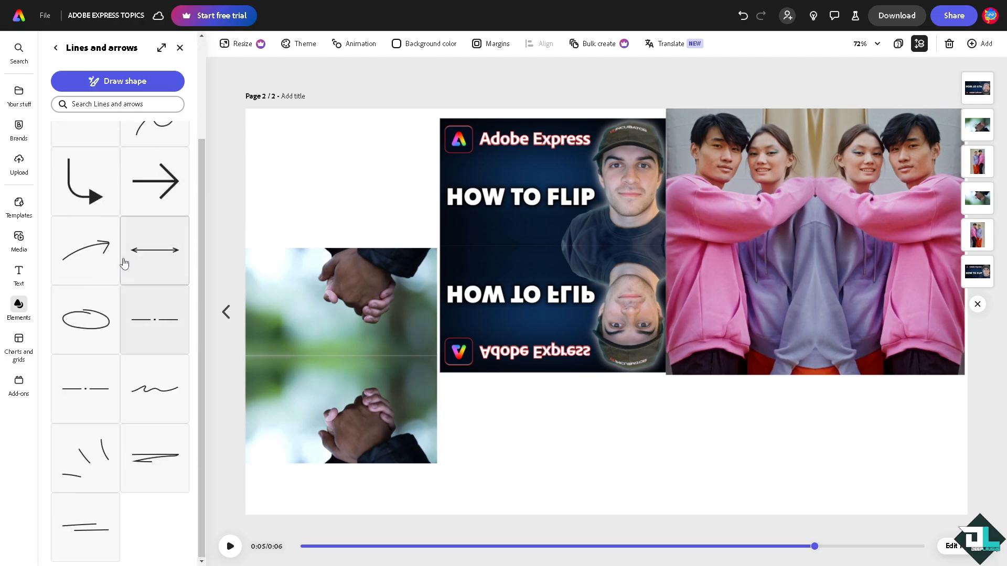
pyautogui.click(85, 250)
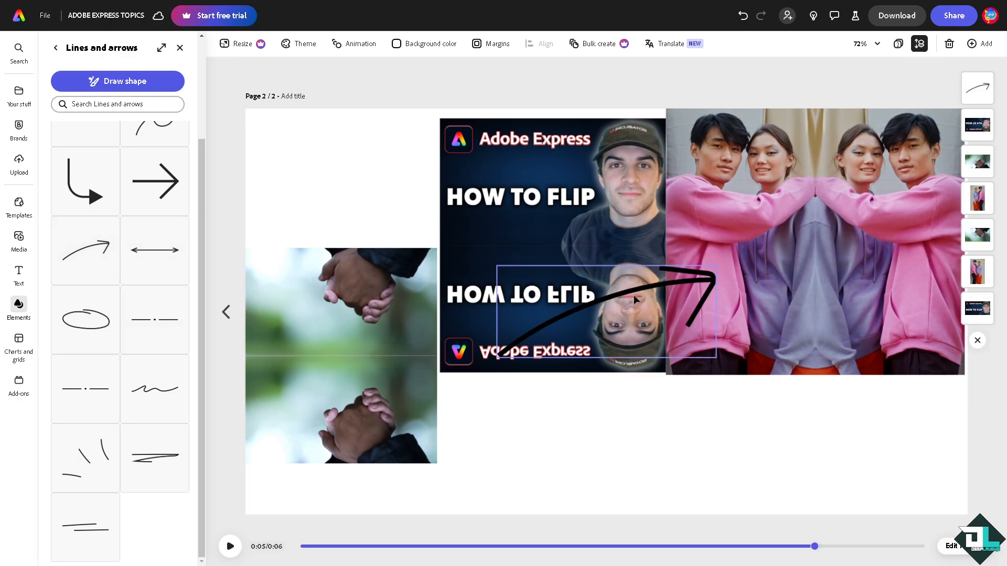
pyautogui.moveTo(635, 300); pyautogui.dragTo(681, 400)
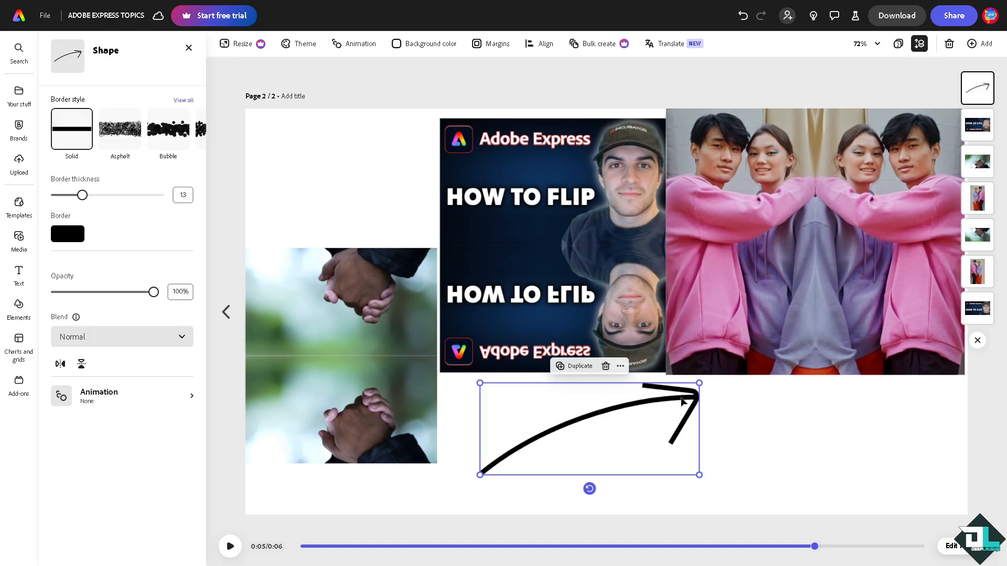
# - Duplicate the curved arrow and flip the copy both vertically and horizontally
pyautogui.click(571, 366)
pyautogui.moveTo(588, 435); pyautogui.dragTo(665, 437)
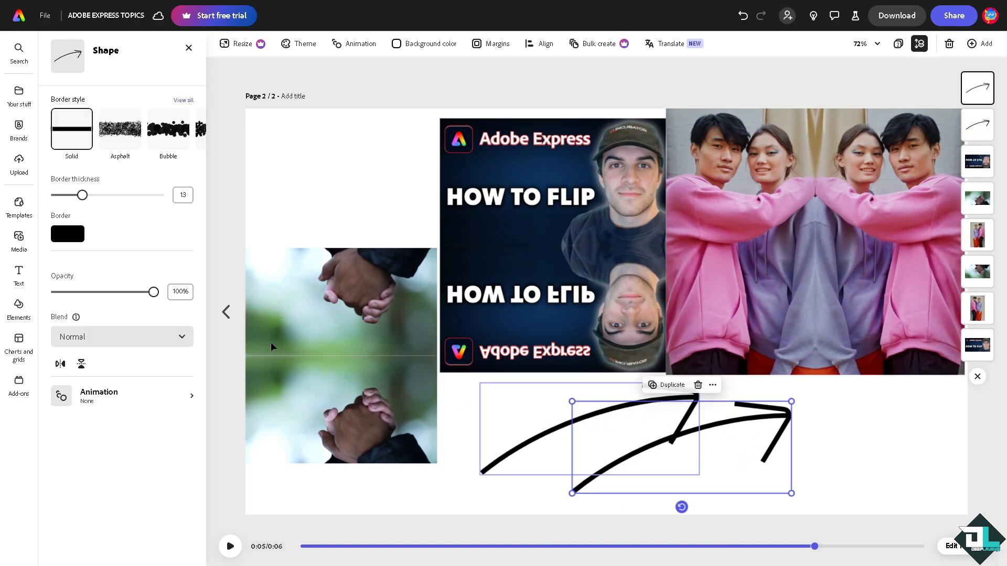
pyautogui.click(82, 364)
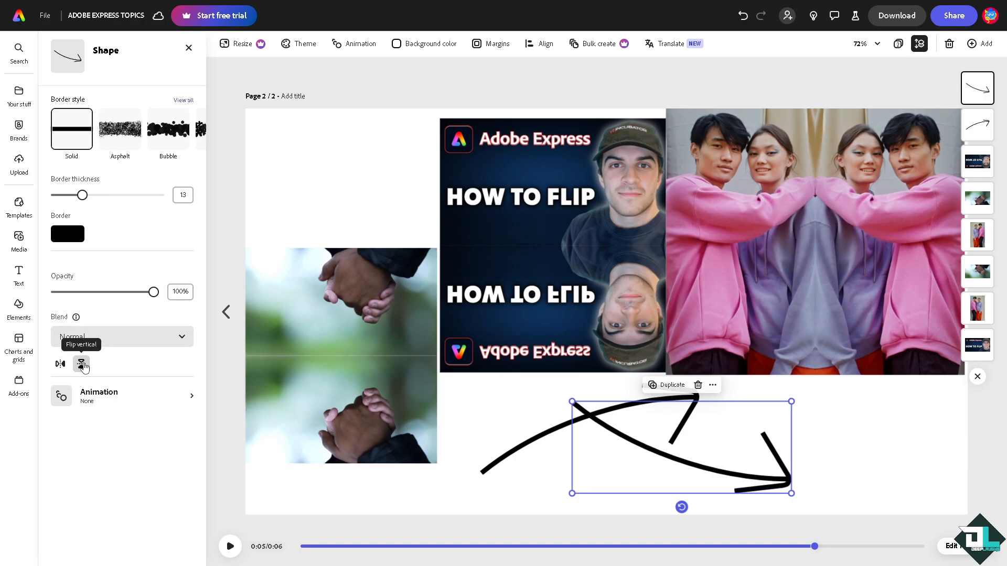
pyautogui.click(61, 364)
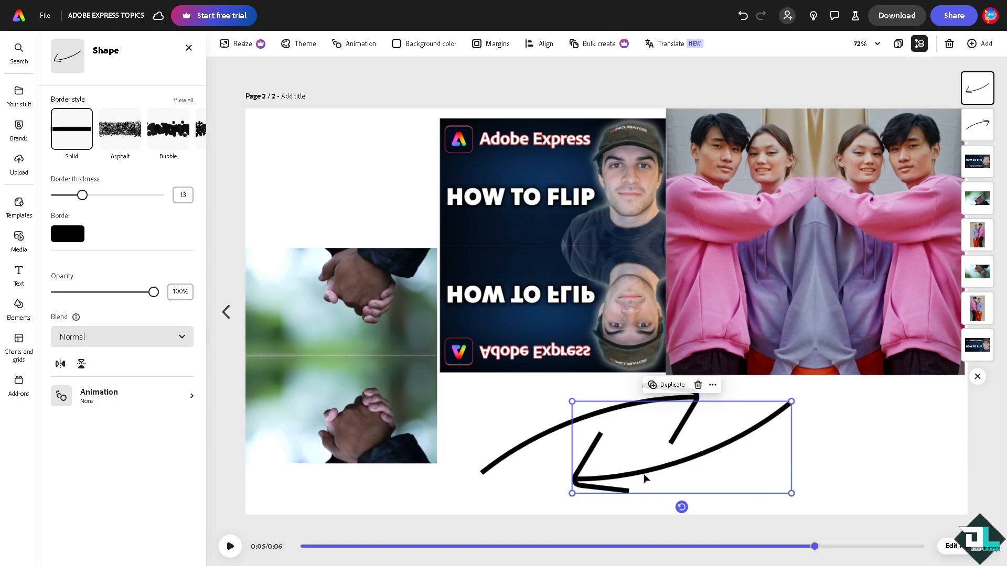
# - Position the two curved arrows so their ends meet in a closed loop below the HOW TO FLIP images, and play the page
pyautogui.moveTo(645, 479); pyautogui.dragTo(557, 500)
pyautogui.click(624, 408)
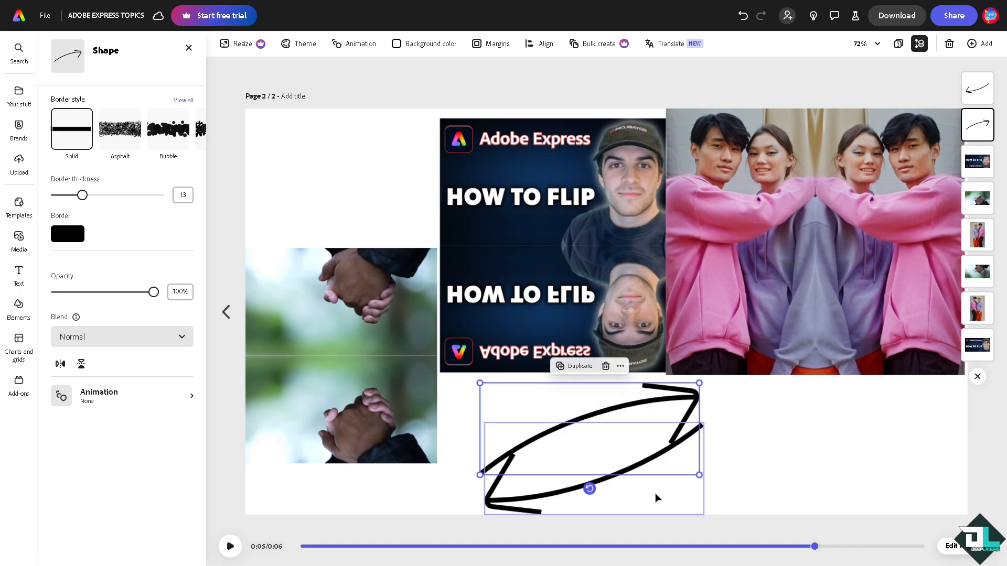
pyautogui.moveTo(629, 459)
pyautogui.mouseDown()
pyautogui.moveTo(625, 474)
pyautogui.moveTo(650, 460)
pyautogui.mouseUp()
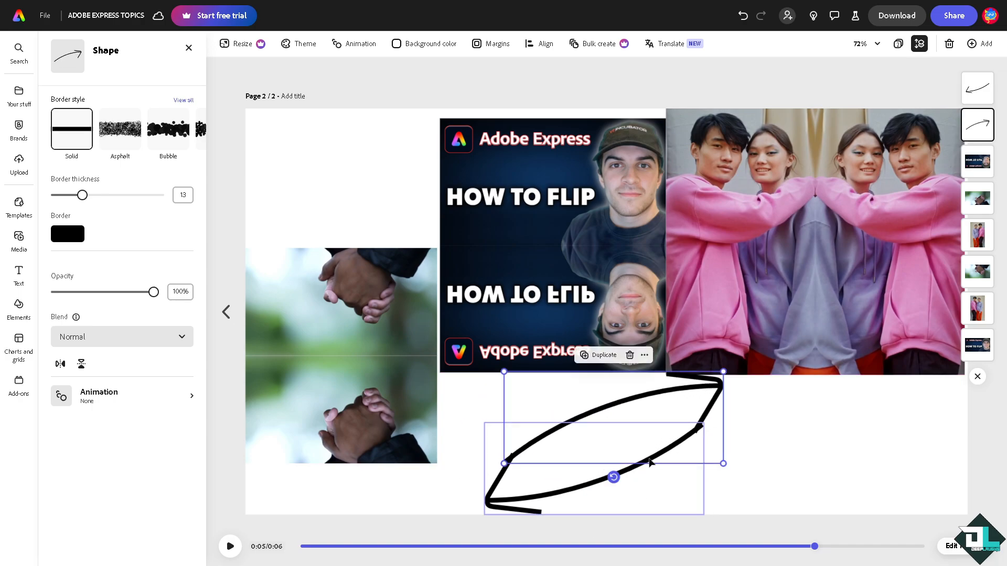
pyautogui.click(231, 546)
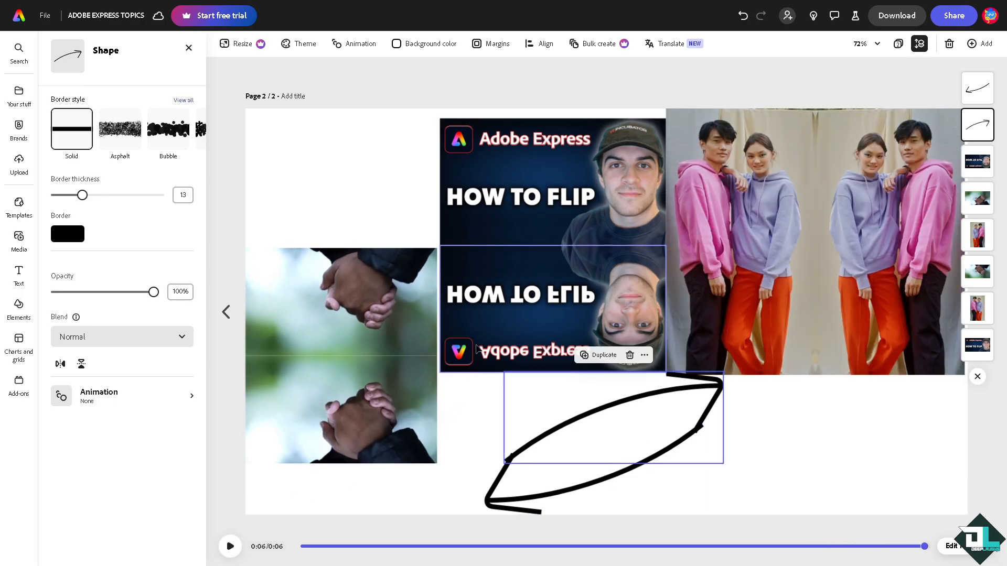
# - Examine the file formats offered for downloading the pages
pyautogui.click(897, 20)
pyautogui.click(858, 139)
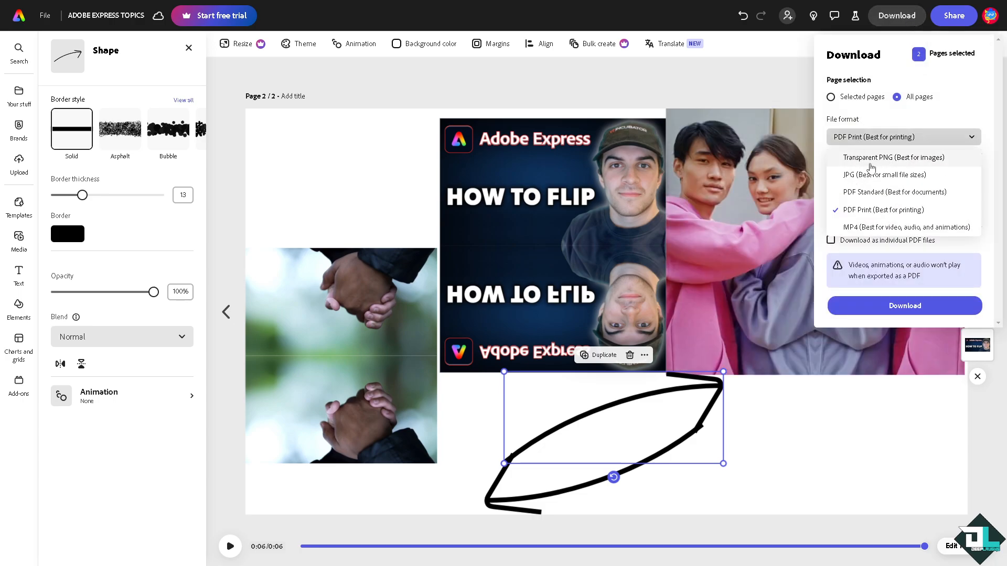
pyautogui.press('Escape')
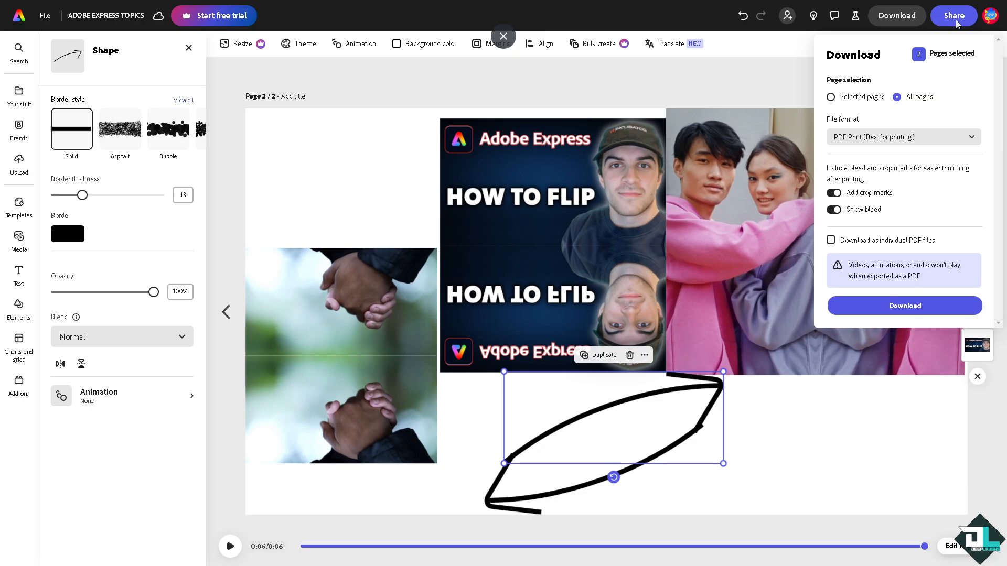
# - Copy the file's sharing link, close the sharing options and play the page
pyautogui.click(956, 19)
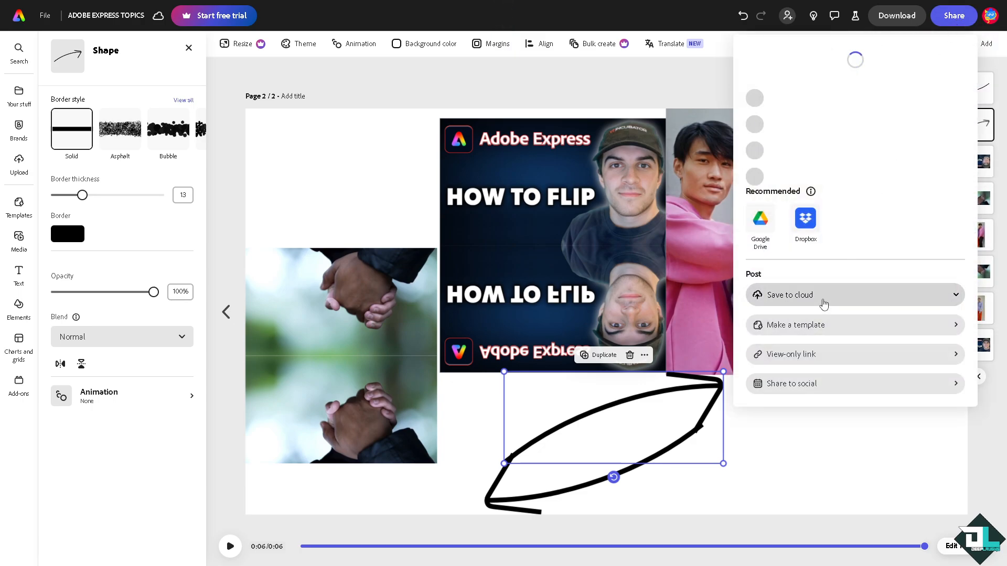
pyautogui.click(840, 193)
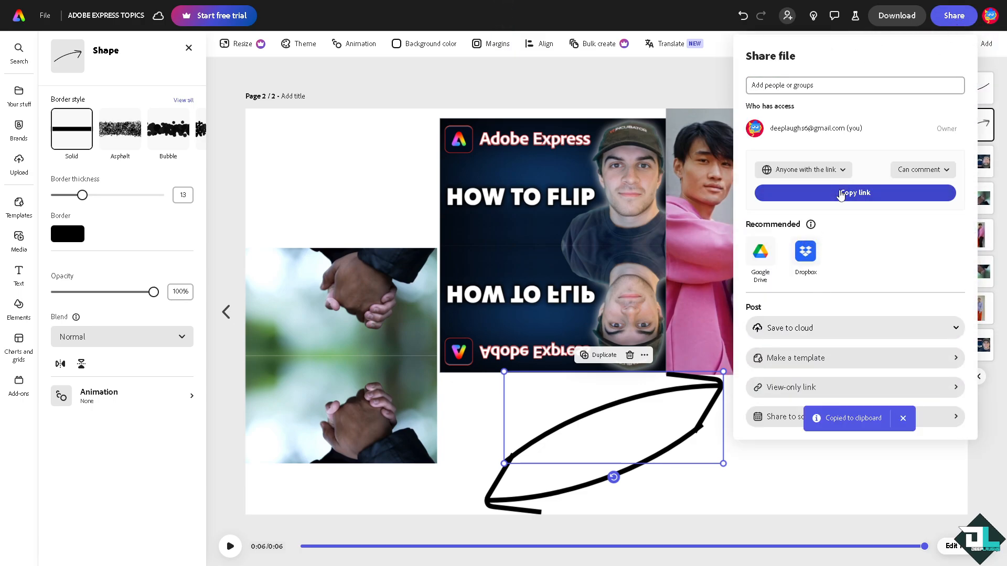
pyautogui.click(391, 174)
pyautogui.click(229, 546)
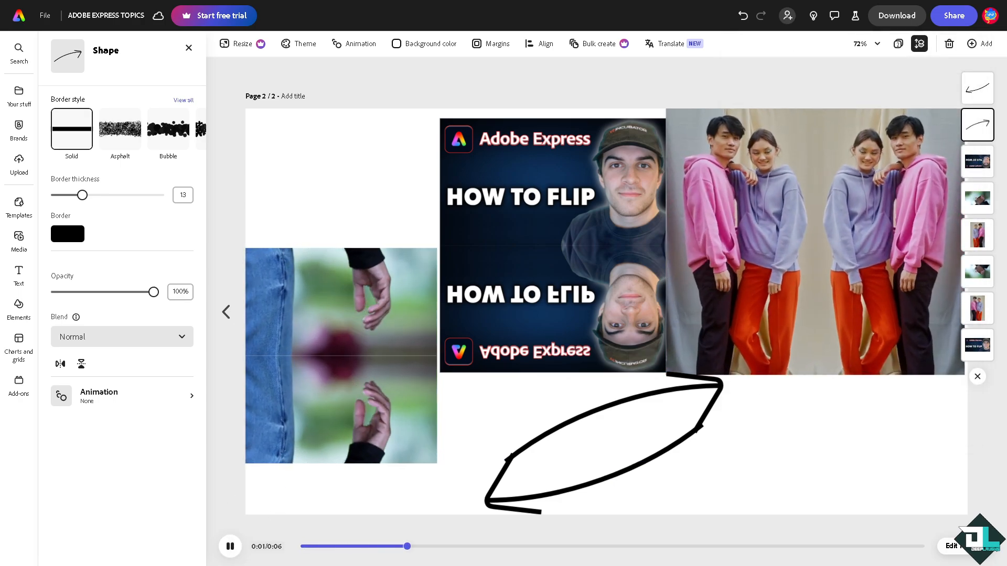